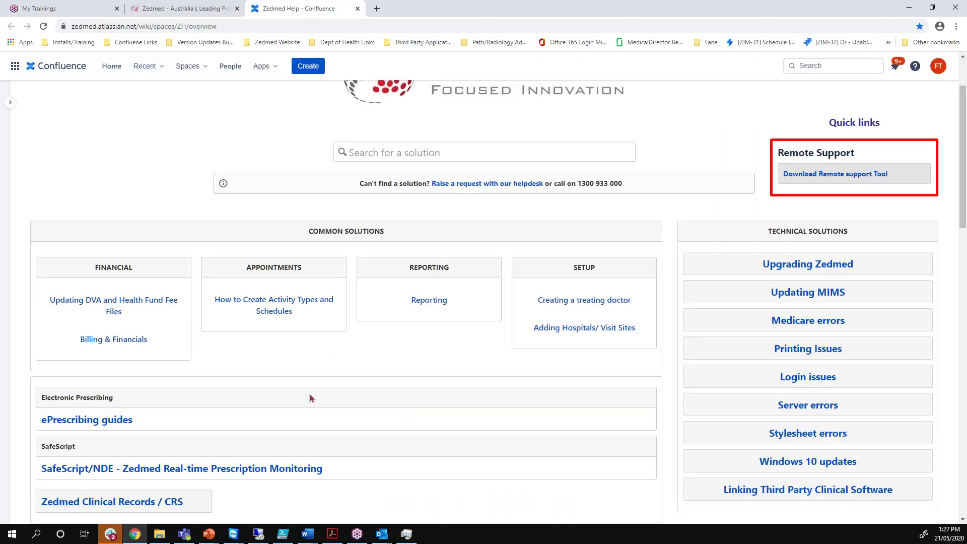
Put the Confluence help page away to reveal the remote Zedmed Clinical session
scroll(313, 400, down, 2)
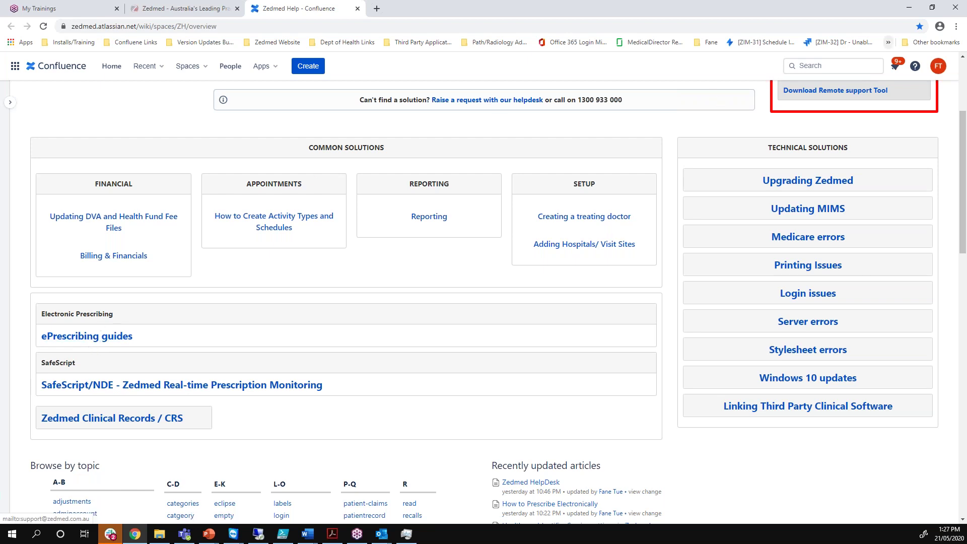
click(910, 9)
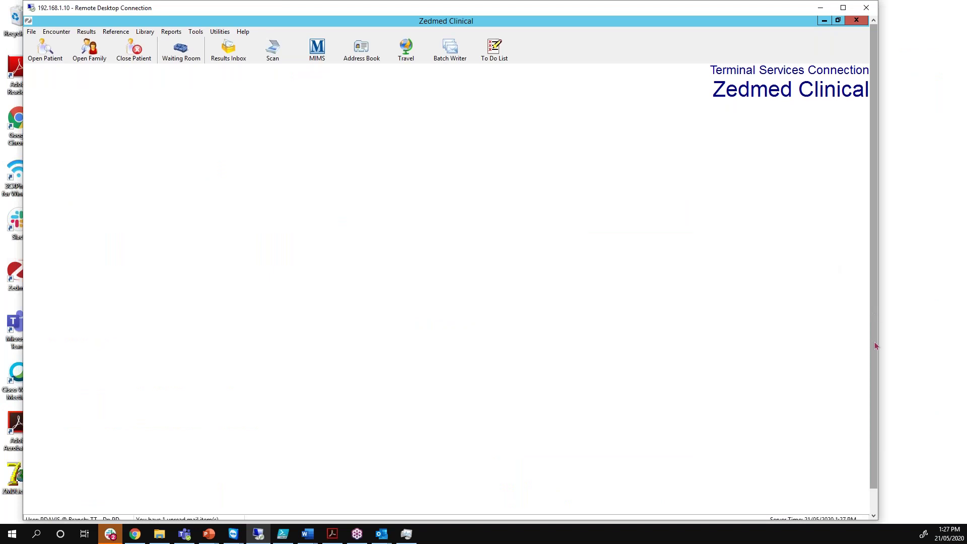
Bring Zedmed's main window forward and open Practice Setup under the Management section
drag(871, 307, 872, 329)
click(228, 511)
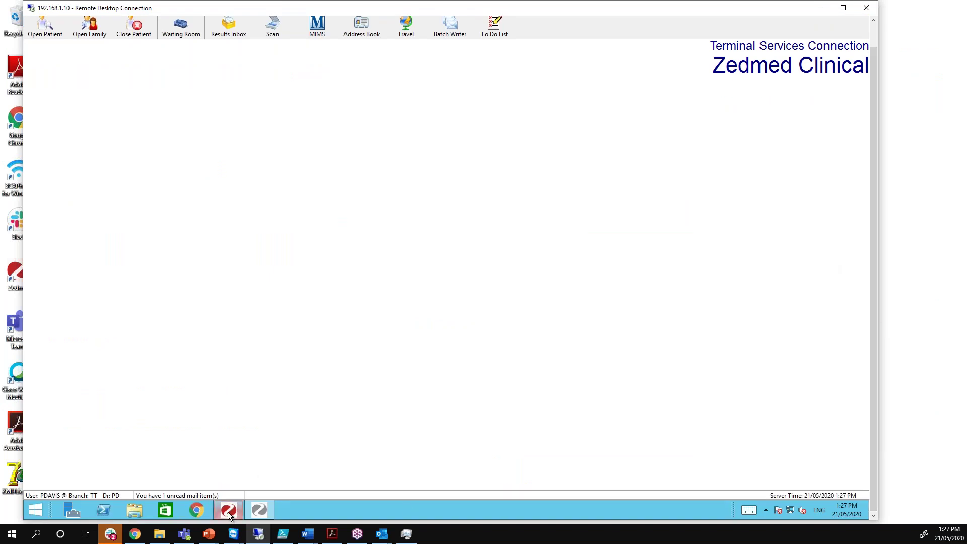
drag(874, 340, 874, 315)
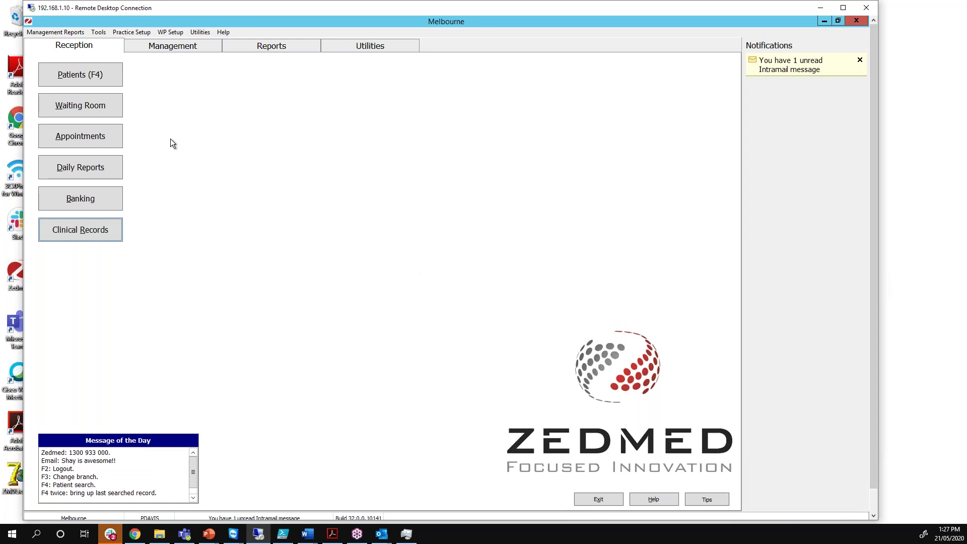
click(148, 48)
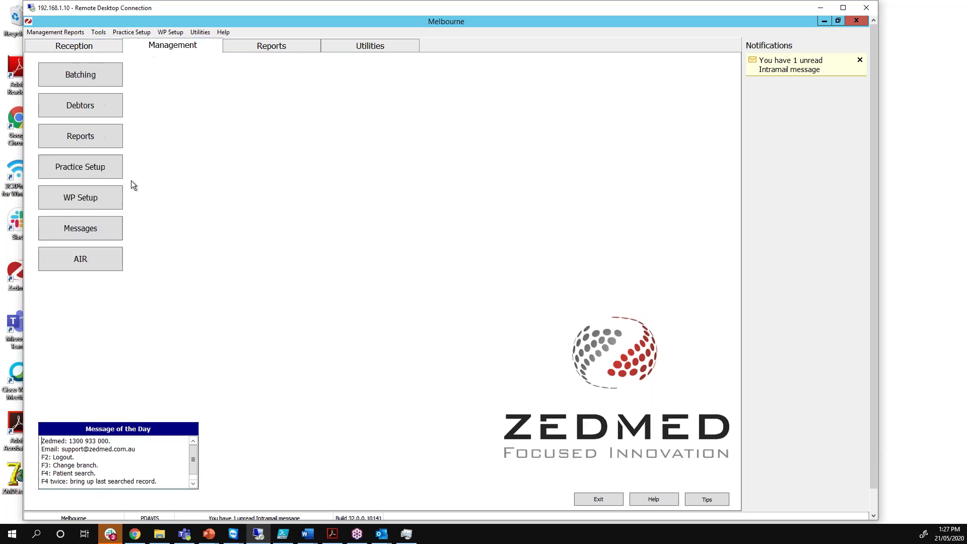
click(75, 170)
Look up the practice HPI-O in the HI Service, save the Test Health Service result, and close Practice Details
click(155, 166)
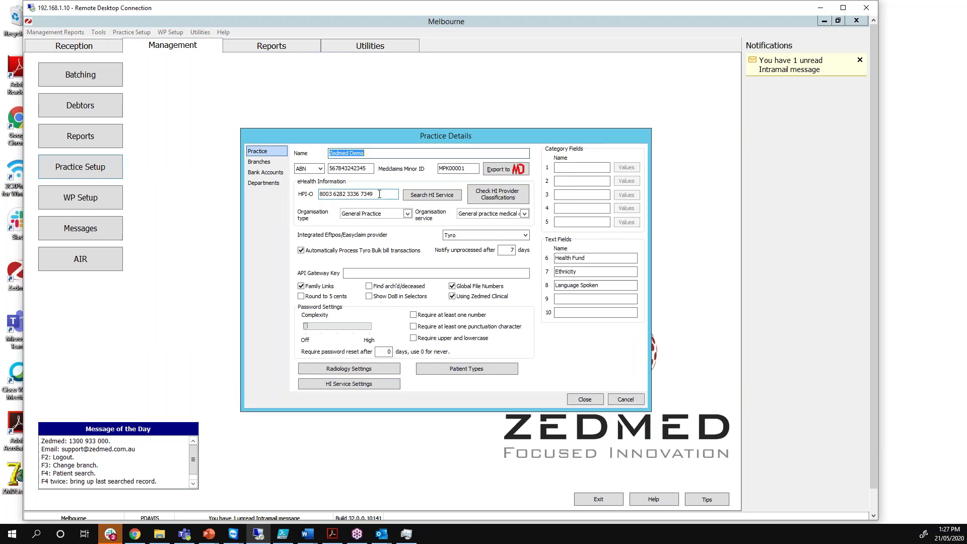
click(380, 193)
drag(380, 194, 316, 195)
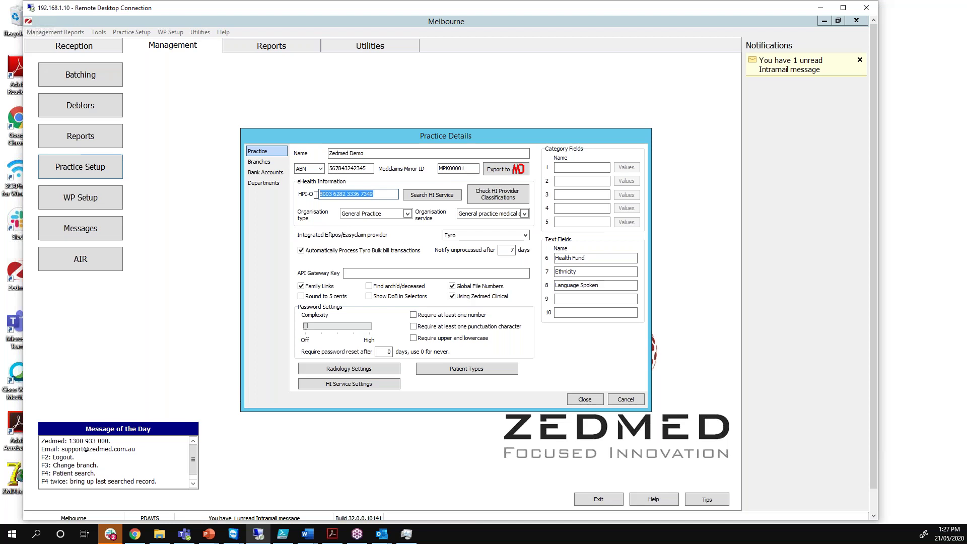
click(383, 195)
click(424, 196)
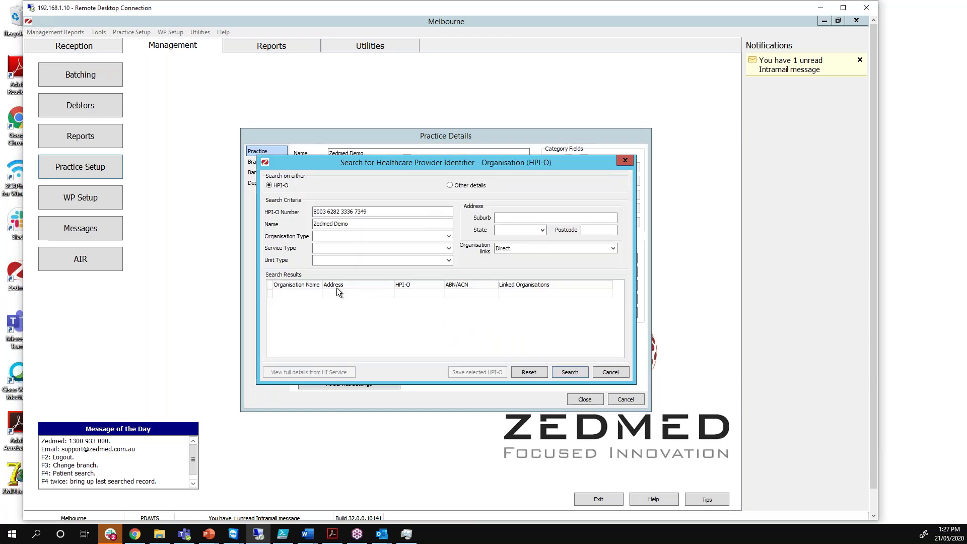
click(569, 372)
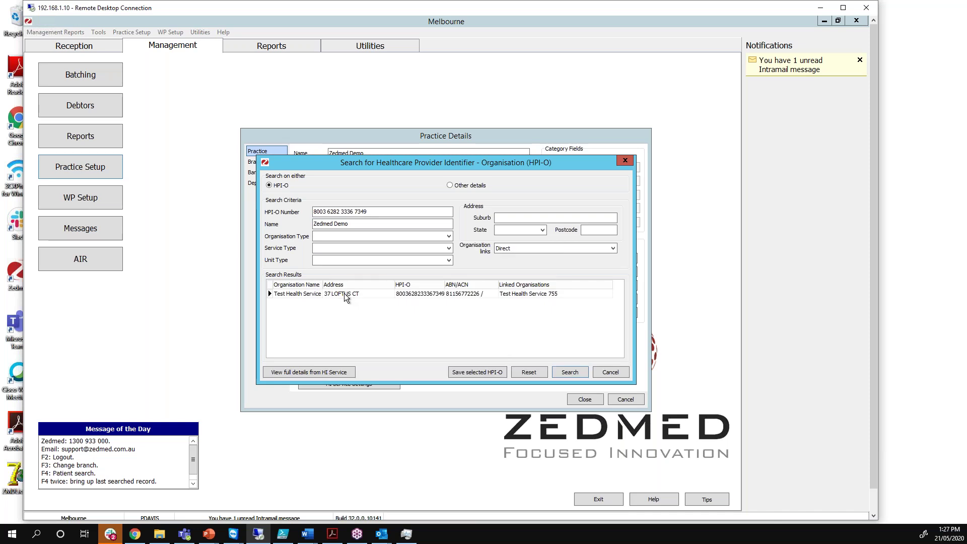
click(344, 293)
click(472, 373)
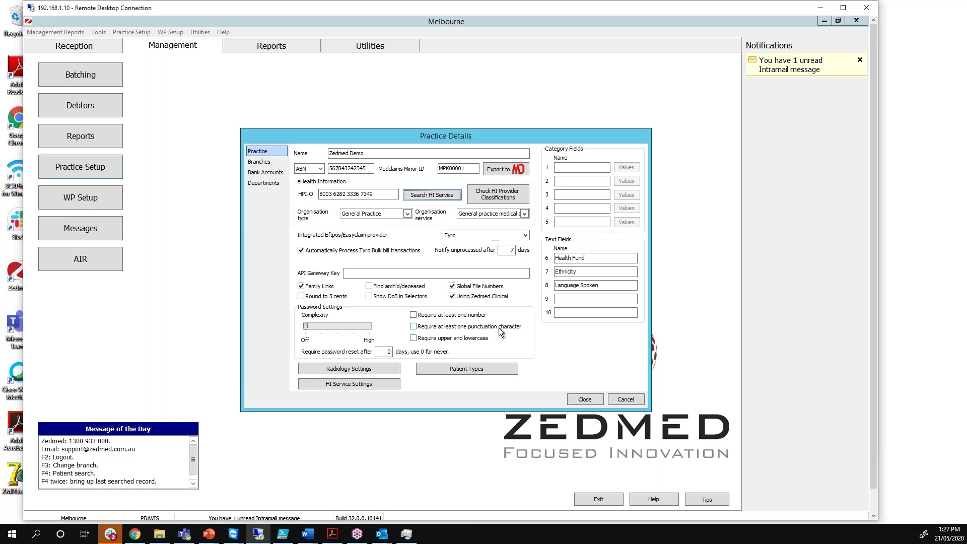
click(578, 401)
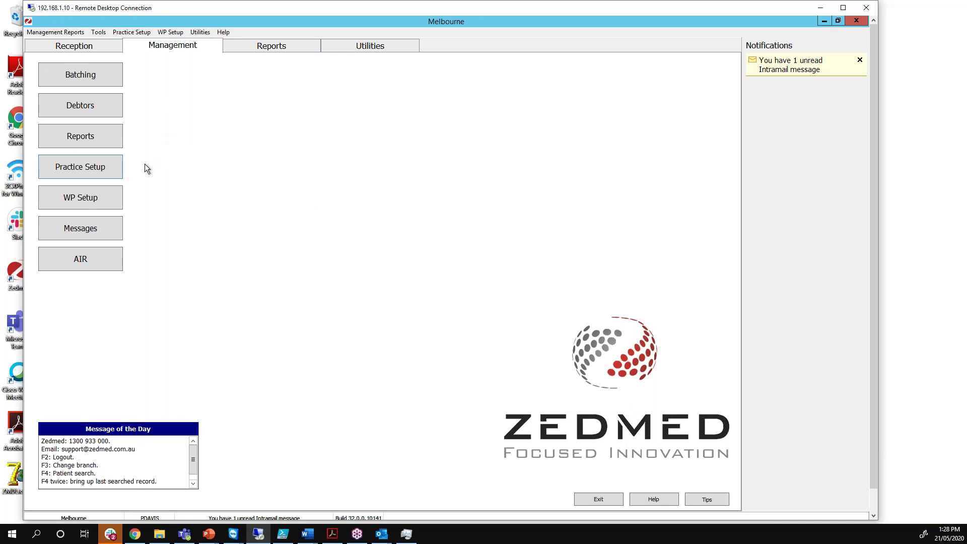
Find the treating doctor by family name and open their Doctor Details record
click(108, 167)
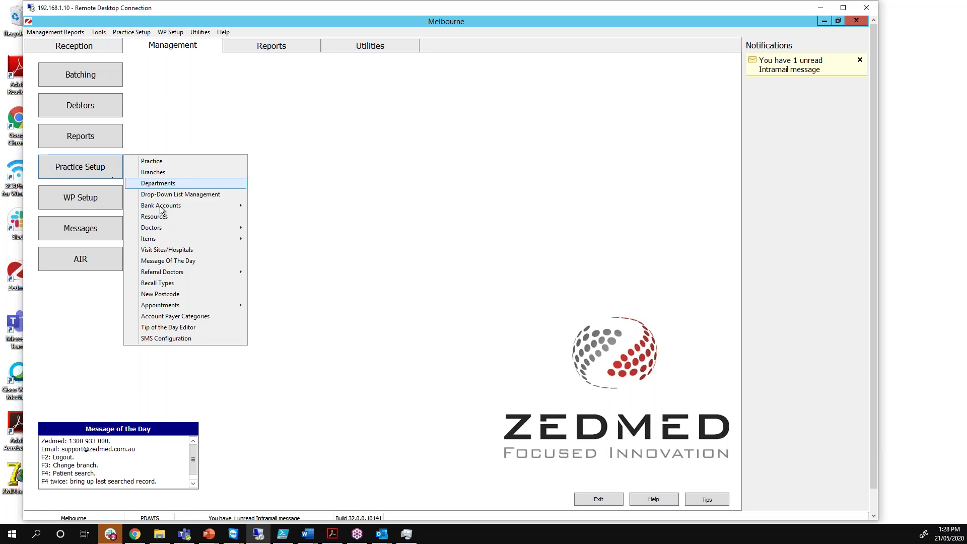
mouse_move(234, 231)
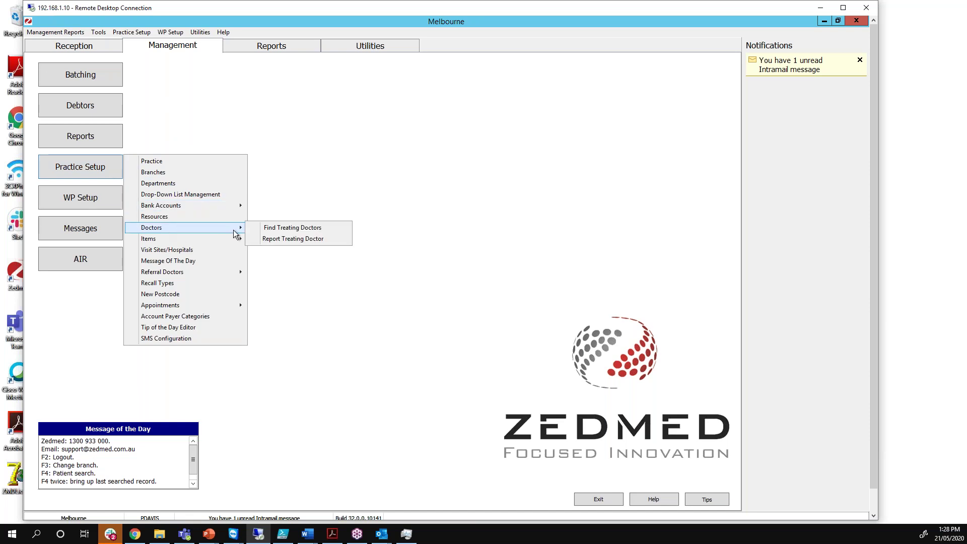
click(269, 229)
text(Davis)
key(Return)
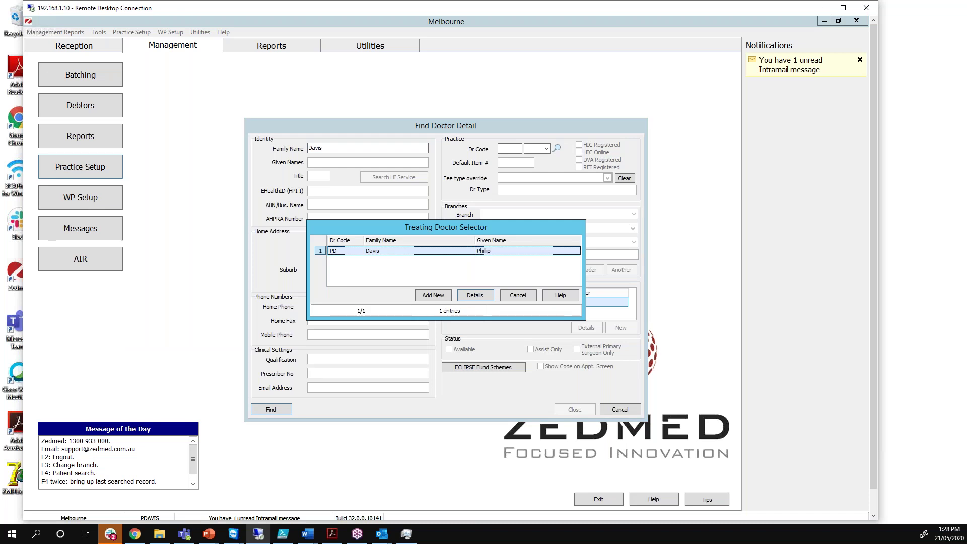
key(Return)
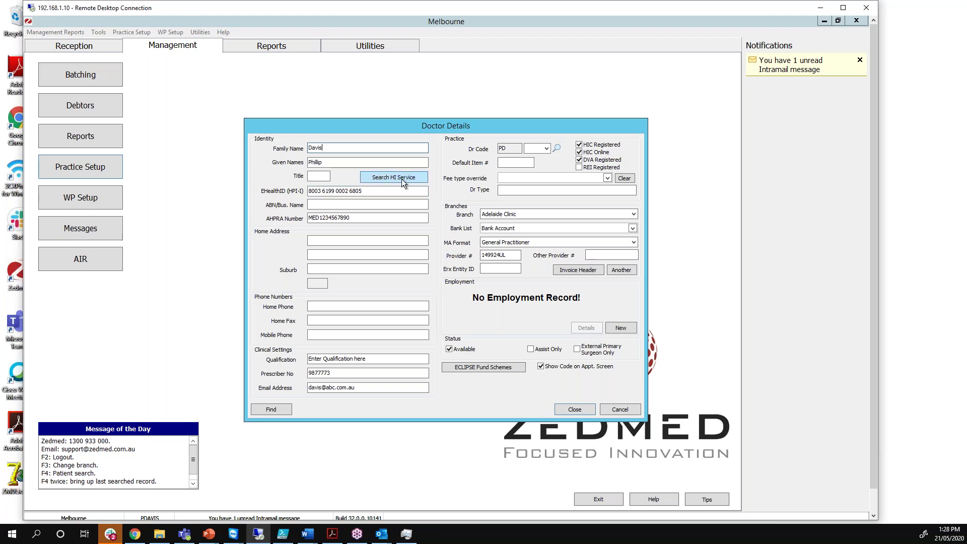
Assign the doctor to the Melbourne branch, checking HPI-I, eRx entity ID and prescriber number, then close
drag(363, 191, 302, 187)
click(366, 191)
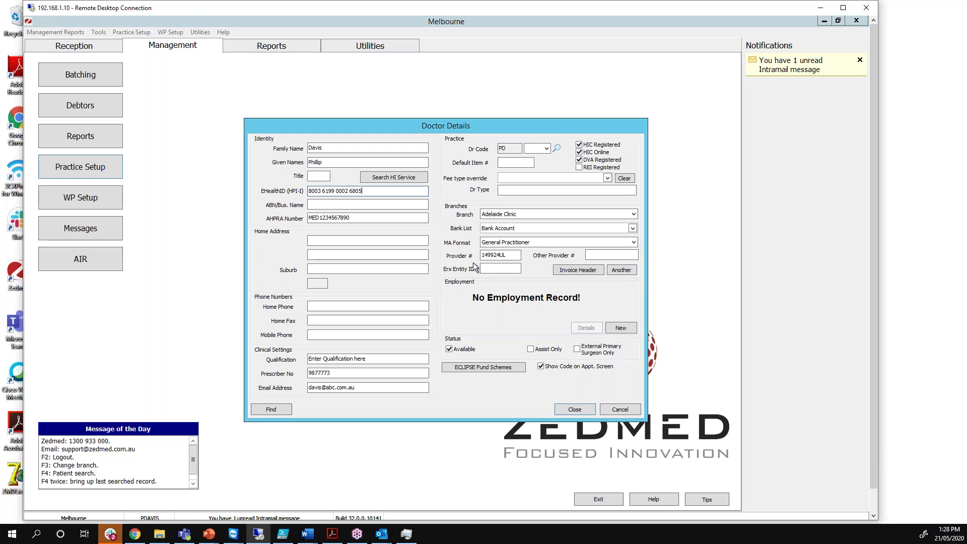
click(489, 215)
click(484, 230)
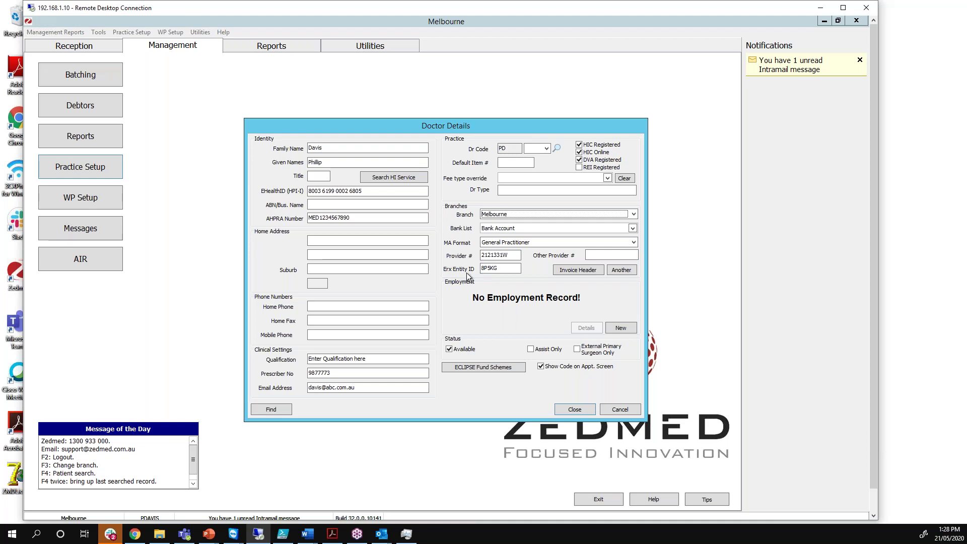
drag(510, 269, 474, 267)
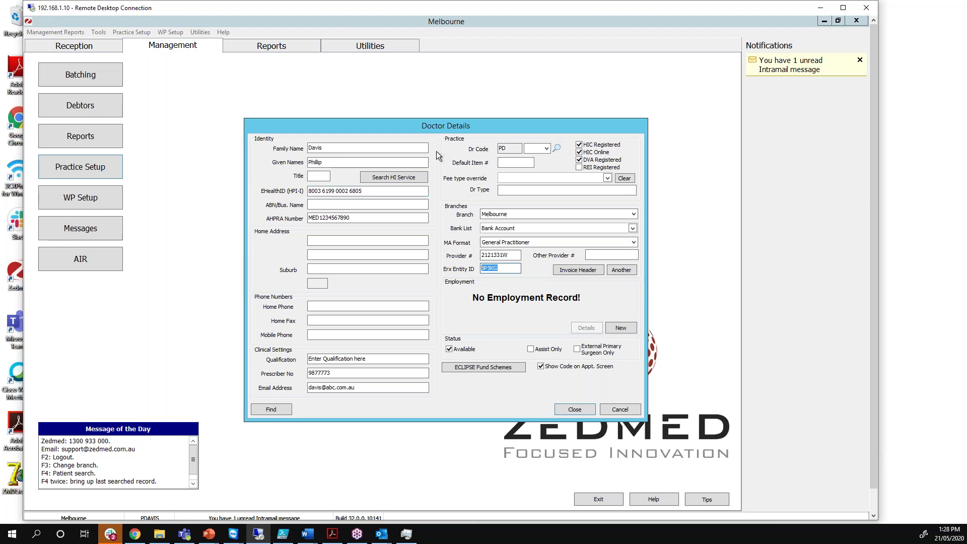
drag(345, 374, 293, 372)
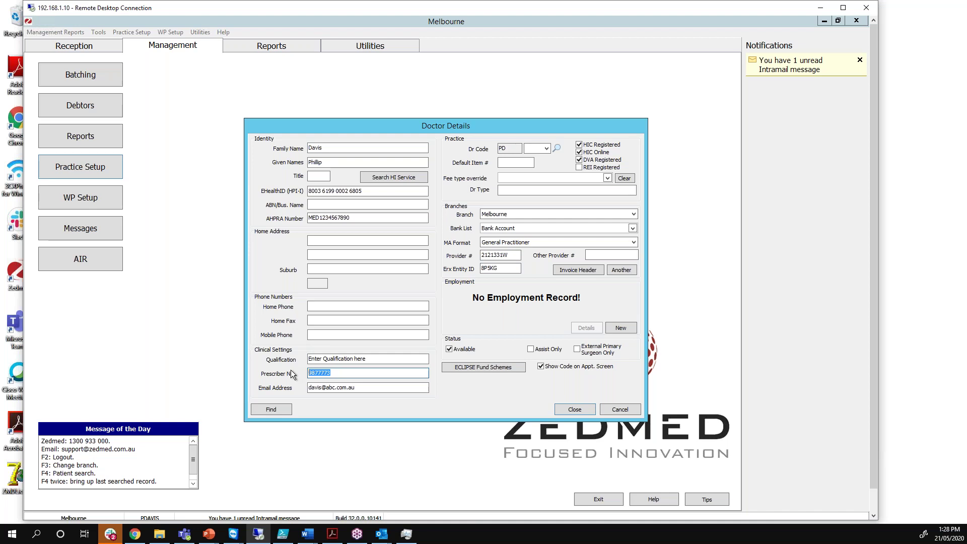
click(344, 374)
click(575, 409)
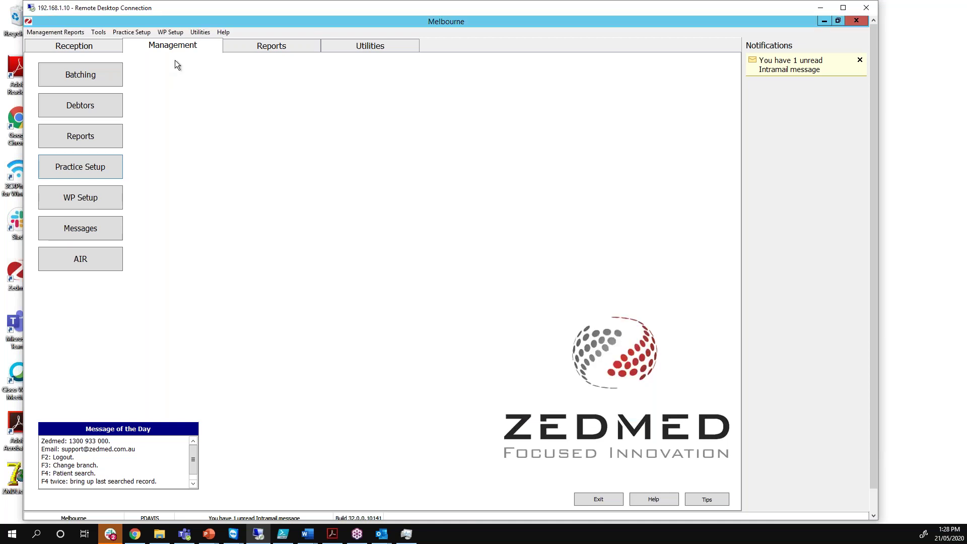
From Reception, search patients by family name with F4 and open the single matching patient's details
click(71, 47)
key(F4)
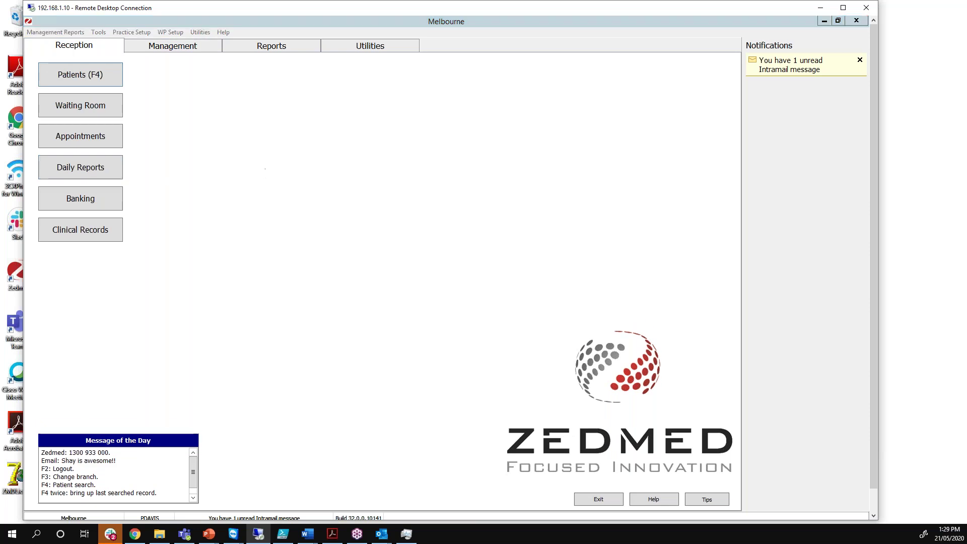
text(Ho)
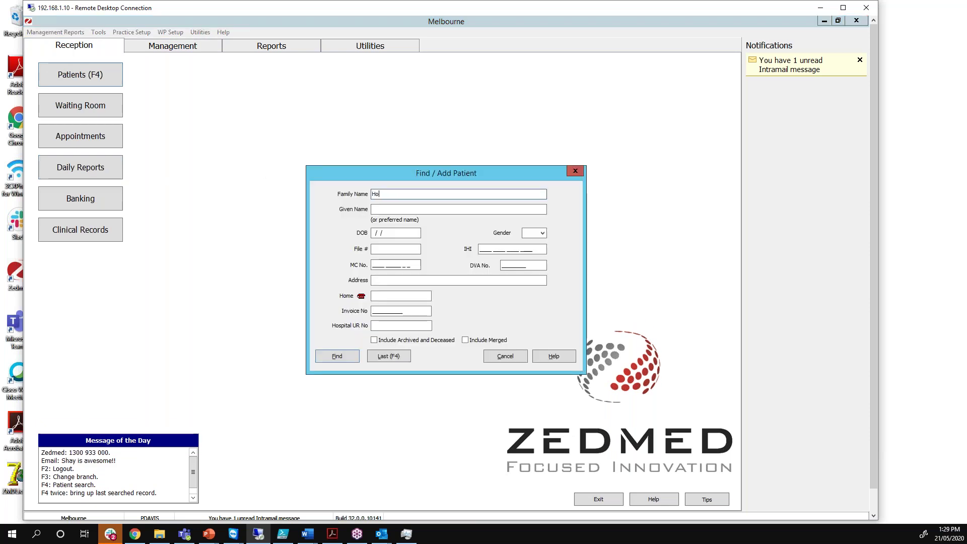
text(lo)
key(Return)
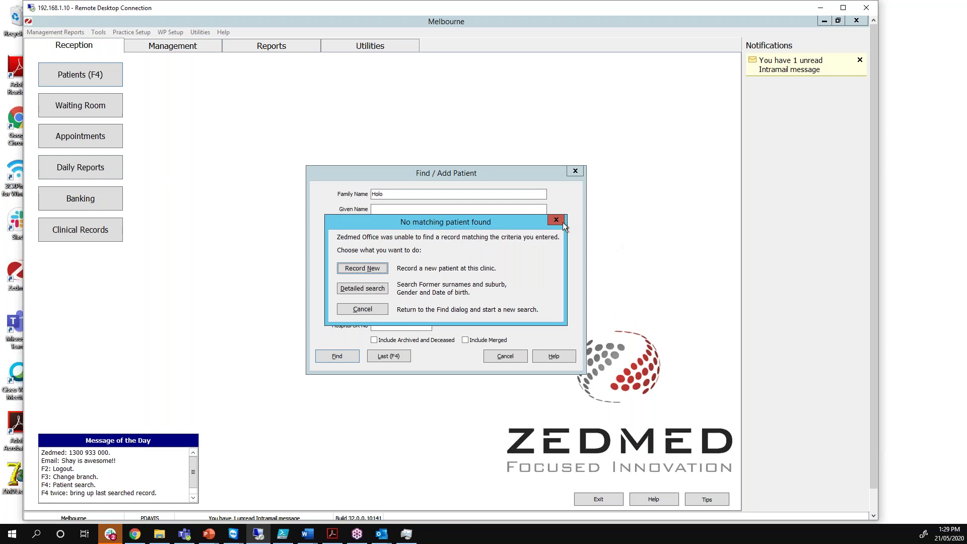
key(Escape)
text(Holo)
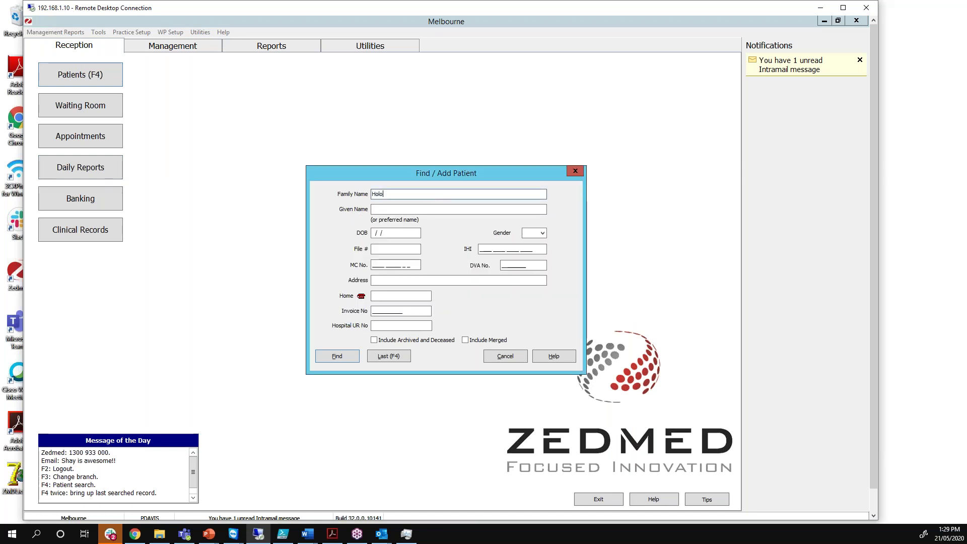
key(Return)
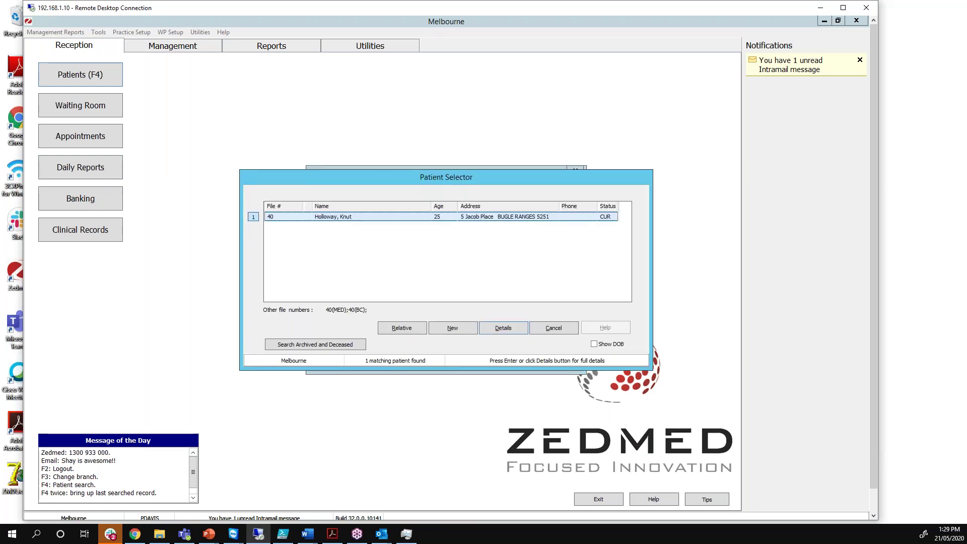
key(Return)
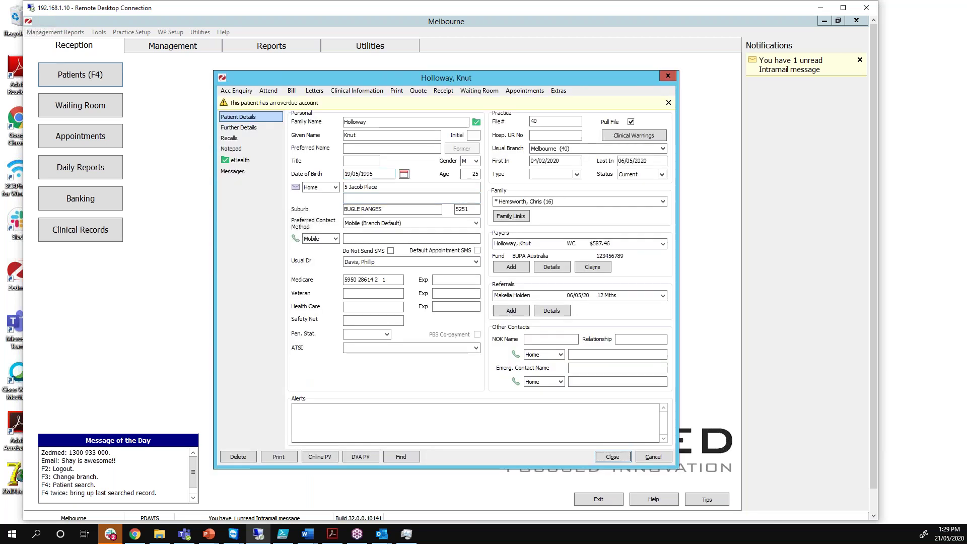
Clear the patient's IHI details and re-fetch them from the HI Service, now Active and Verified
click(241, 161)
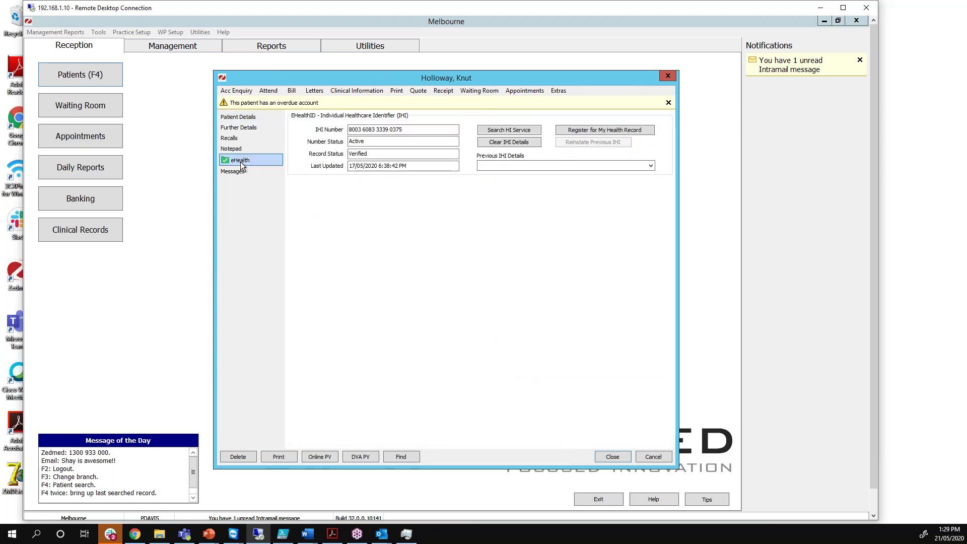
double_click(396, 130)
drag(368, 126, 339, 126)
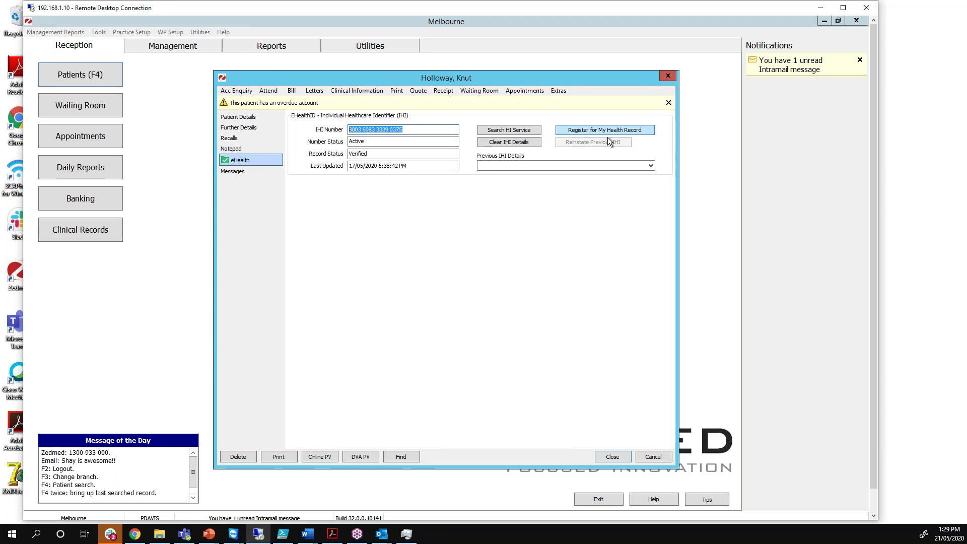
click(510, 143)
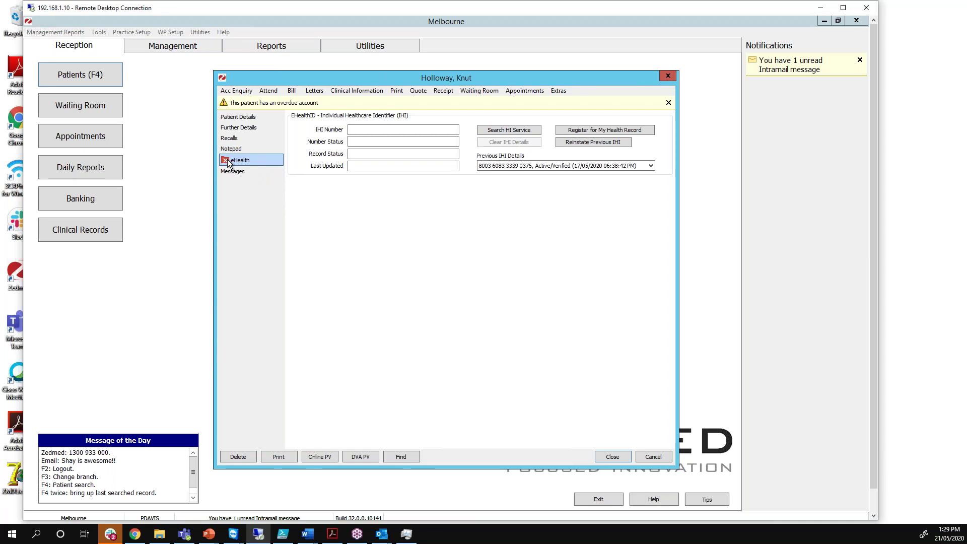
click(509, 130)
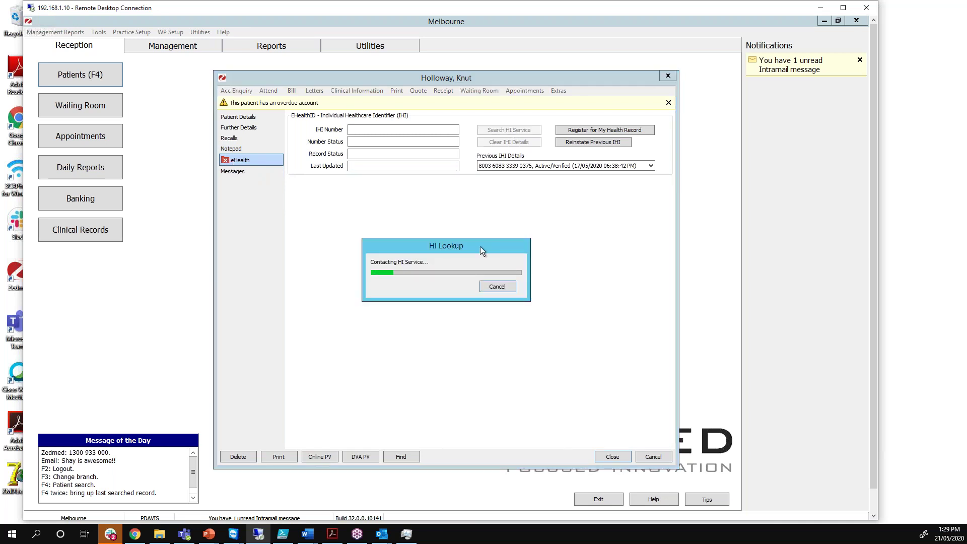
double_click(376, 127)
click(376, 127)
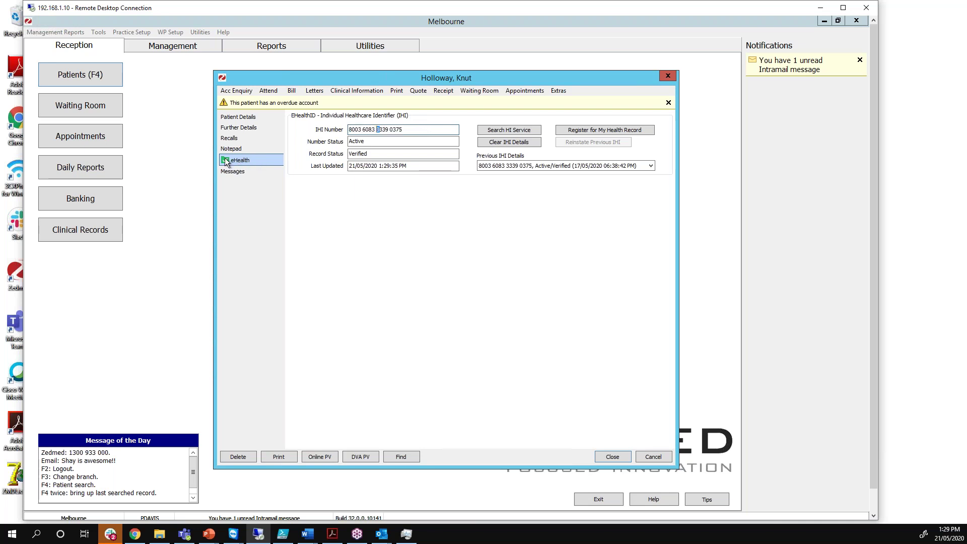
click(412, 129)
Open the patient's record in Zedmed Clinical via Clinical Information and display the Tools menu
click(359, 90)
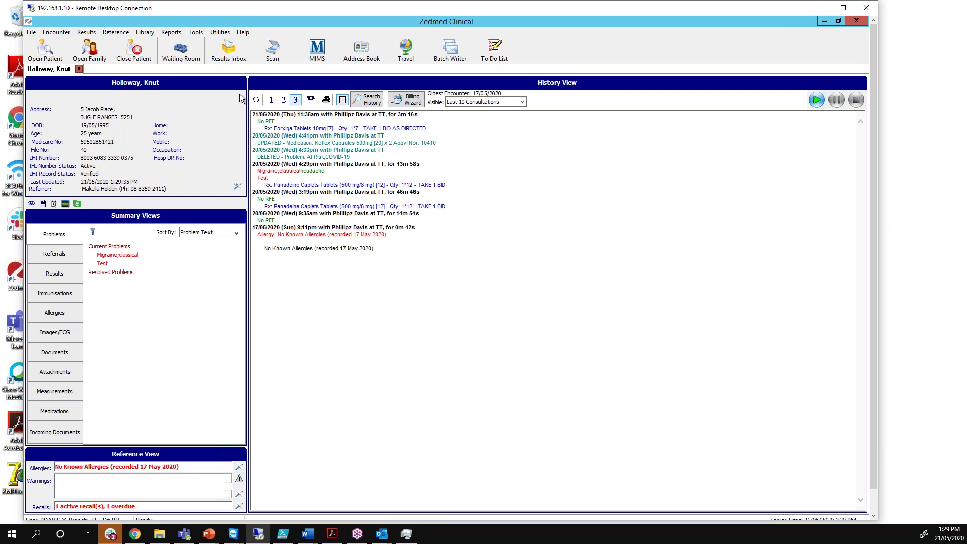
click(198, 33)
click(198, 34)
click(196, 34)
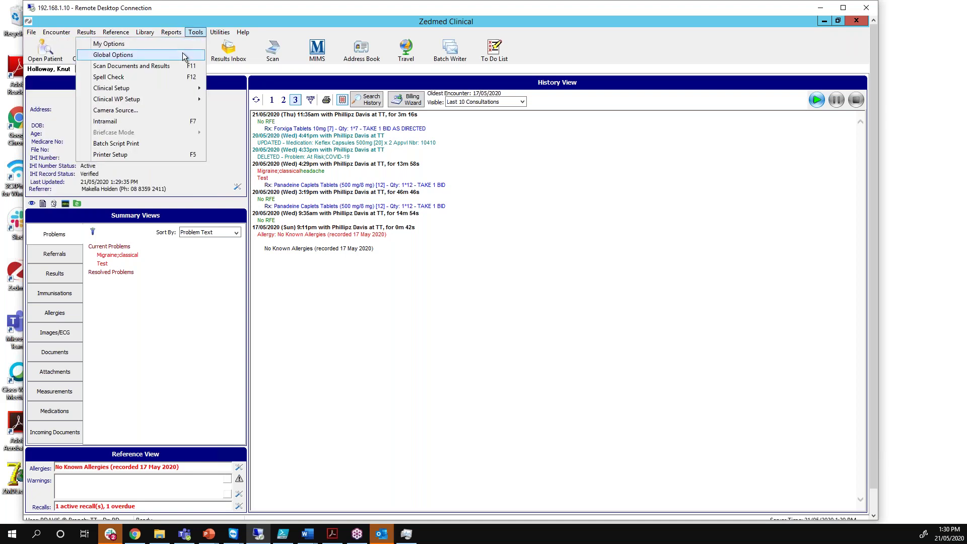
click(182, 52)
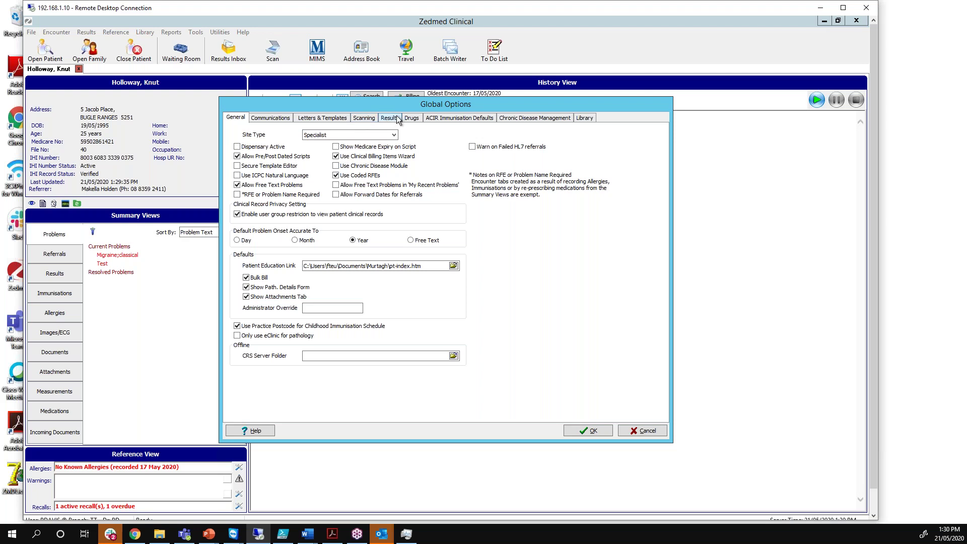
click(412, 120)
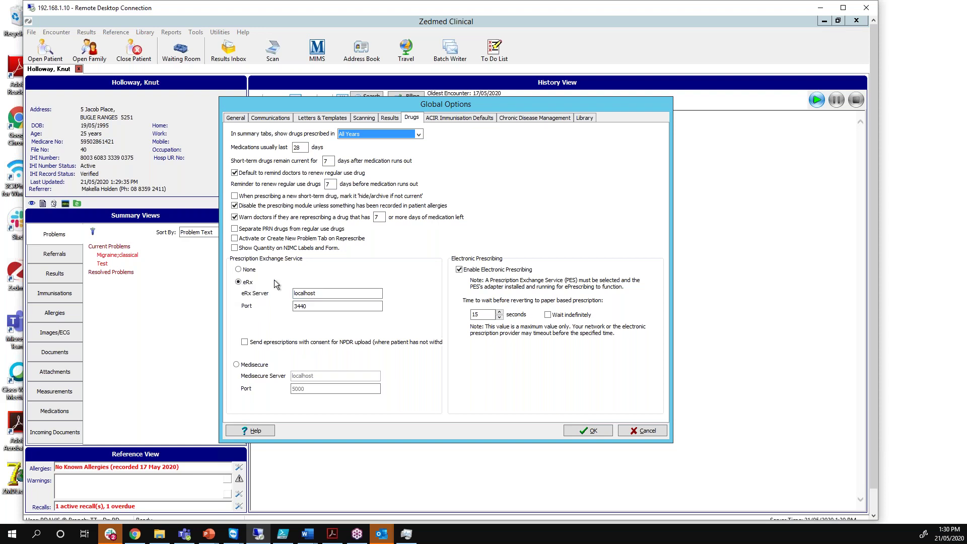
drag(332, 293, 289, 305)
click(317, 296)
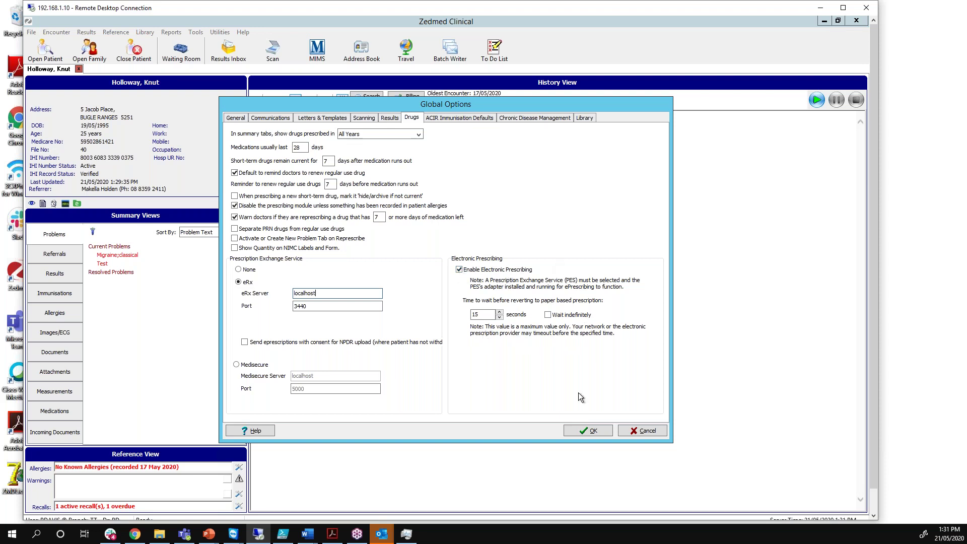
click(589, 431)
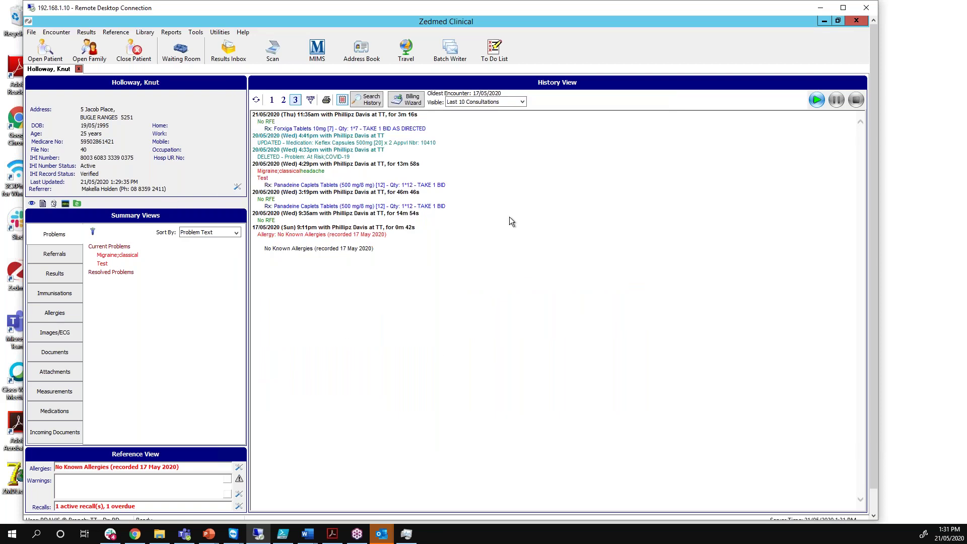
Start a fresh encounter and select Amoxicillin 1g Oral Tablet 1000mg [14] from a new-drug search for 'amox'
click(816, 100)
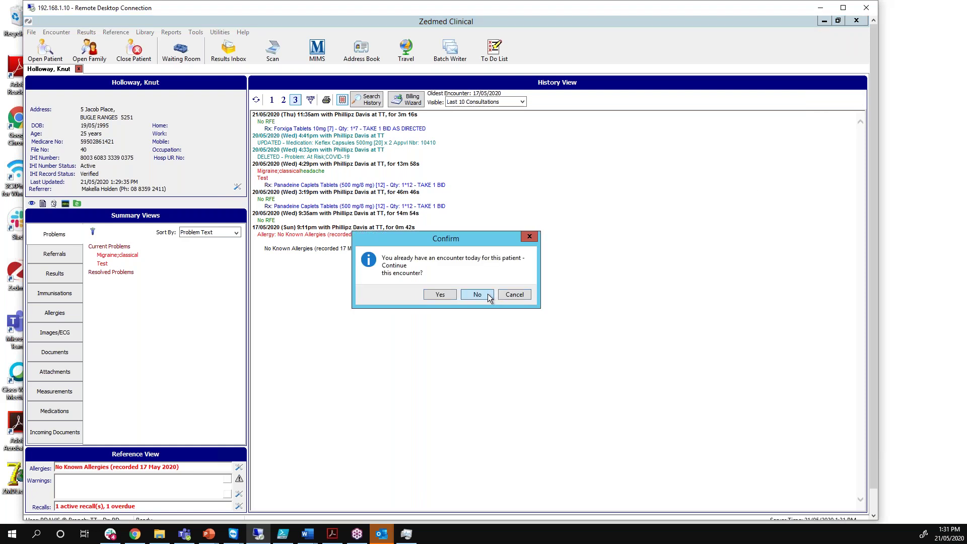
click(487, 295)
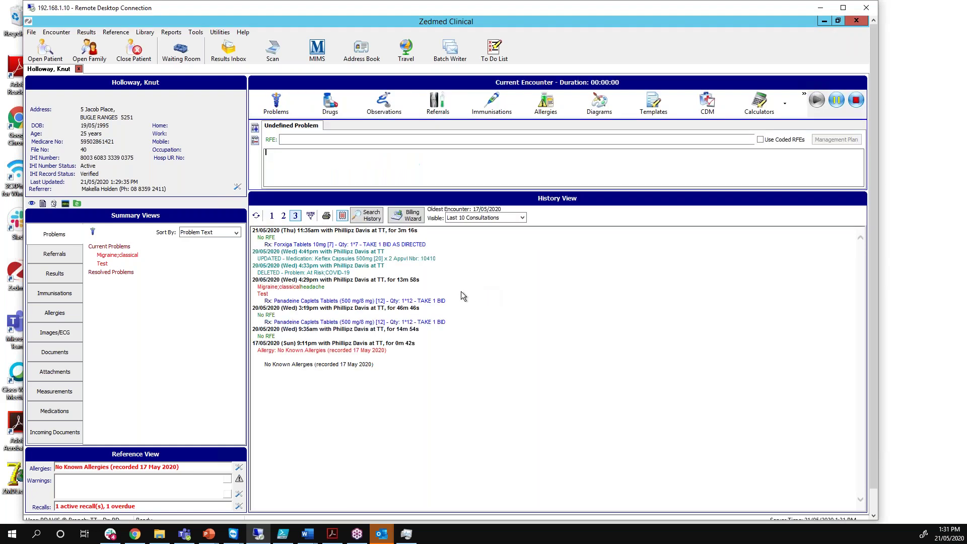
click(330, 112)
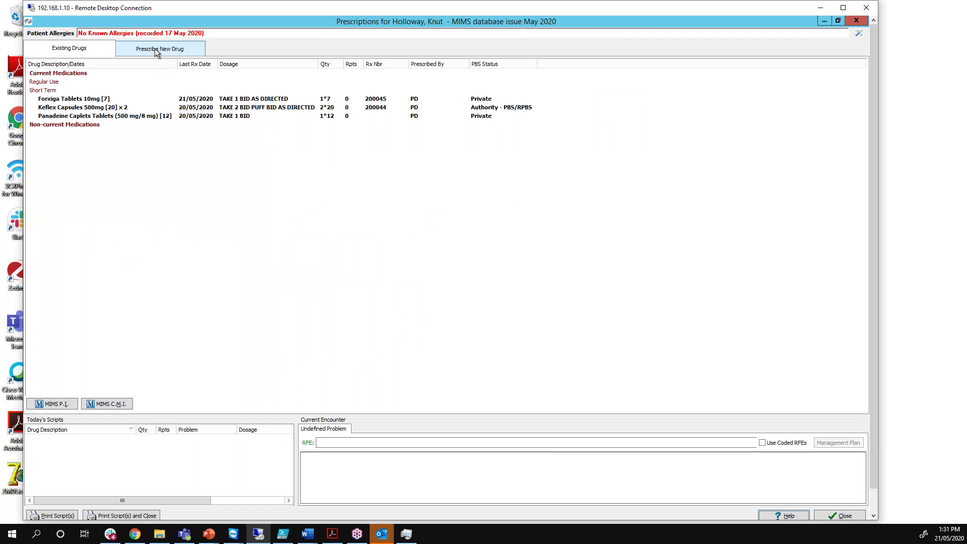
click(155, 49)
text(amox)
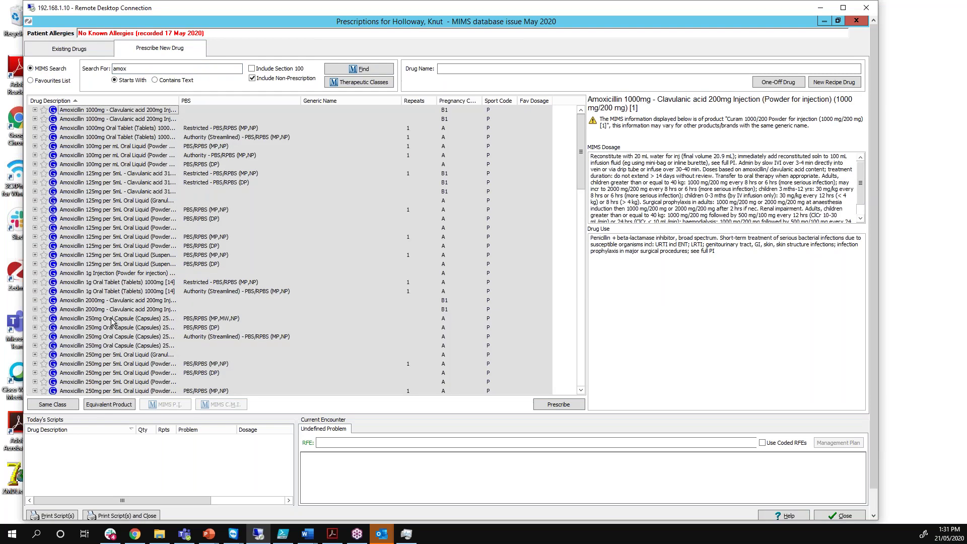
double_click(111, 291)
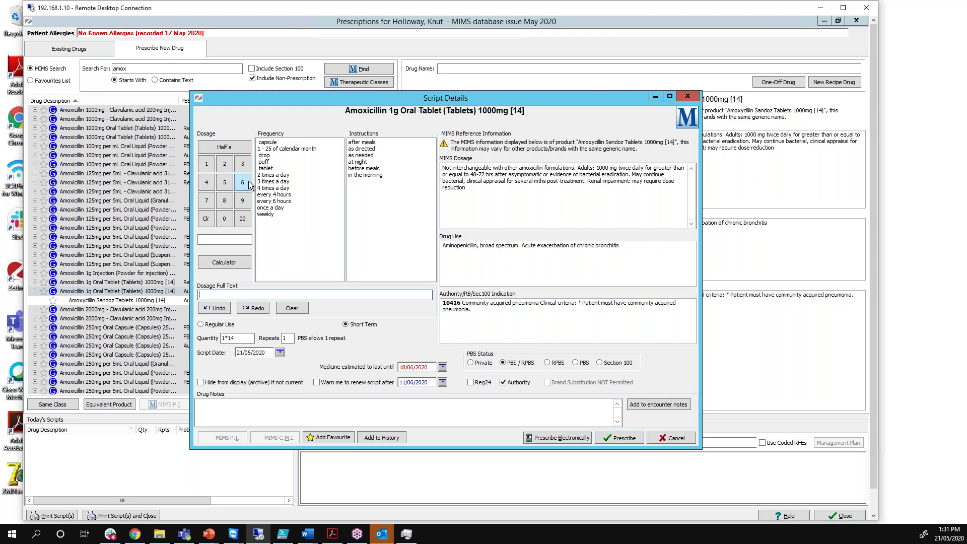
Set the amoxicillin dosage to 'Take 2 bid as directed' and prescribe it electronically
click(224, 164)
click(273, 175)
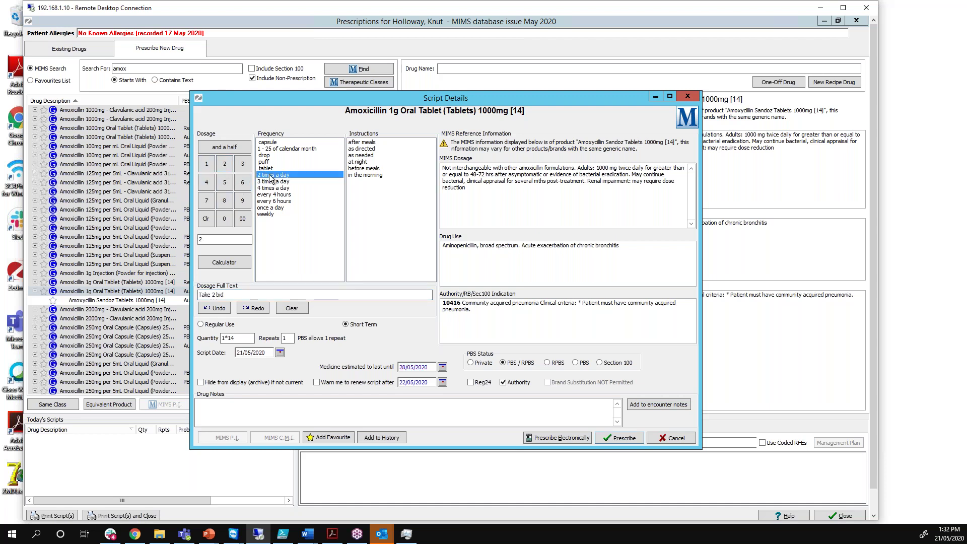
click(363, 149)
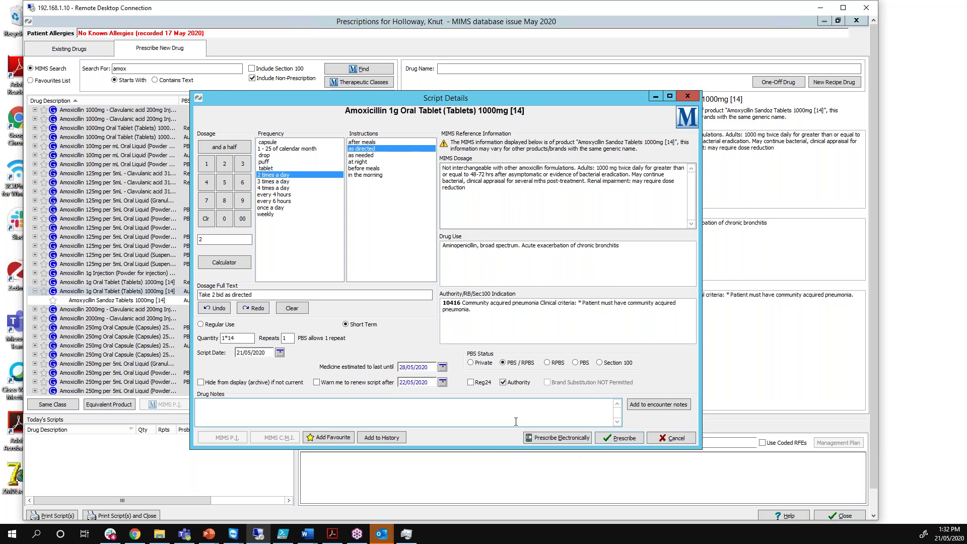
click(547, 438)
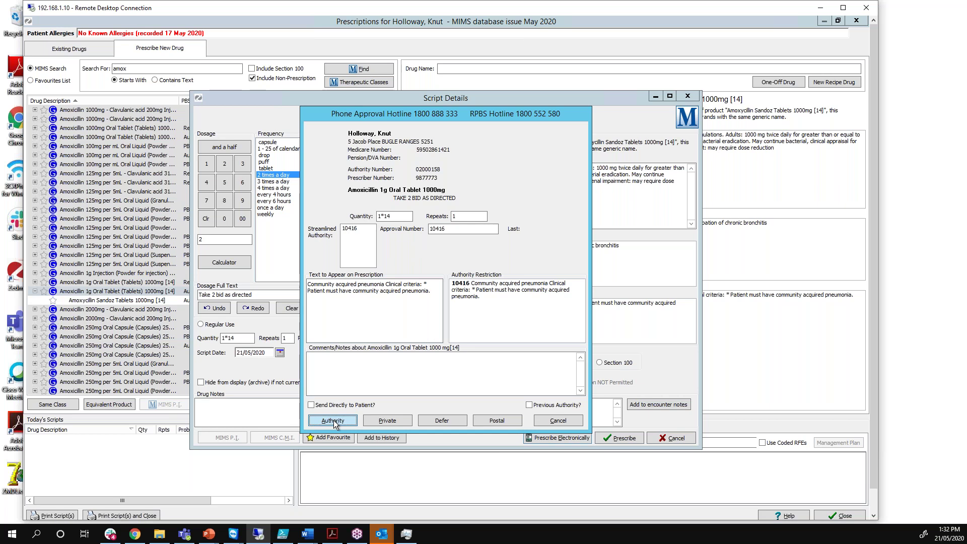
Accept streamlined authority 10416 and proceed to the amoxicillin electronic prescription preview
click(333, 420)
click(557, 437)
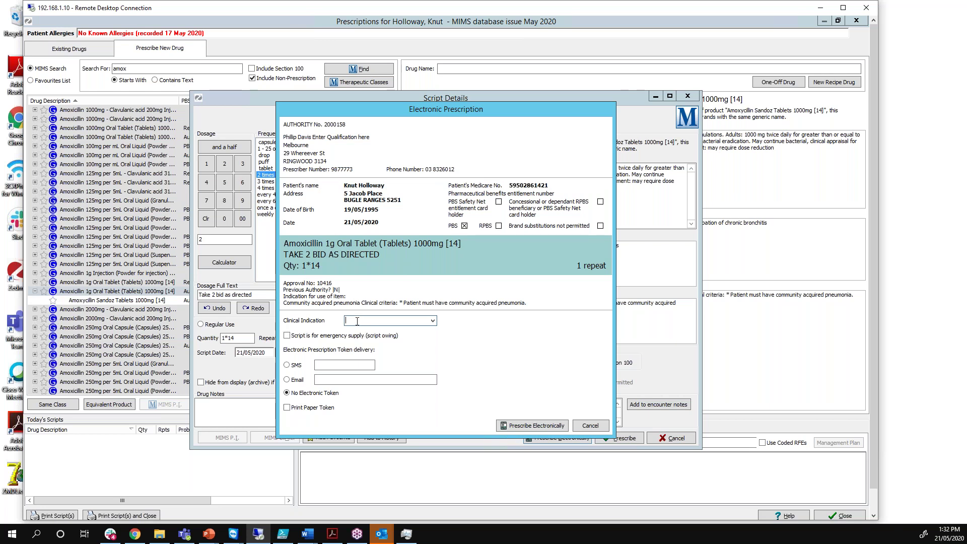
Enter 'Enter text here' as the clinical indication and leave emergency supply unticked
text(Enter text here)
click(287, 336)
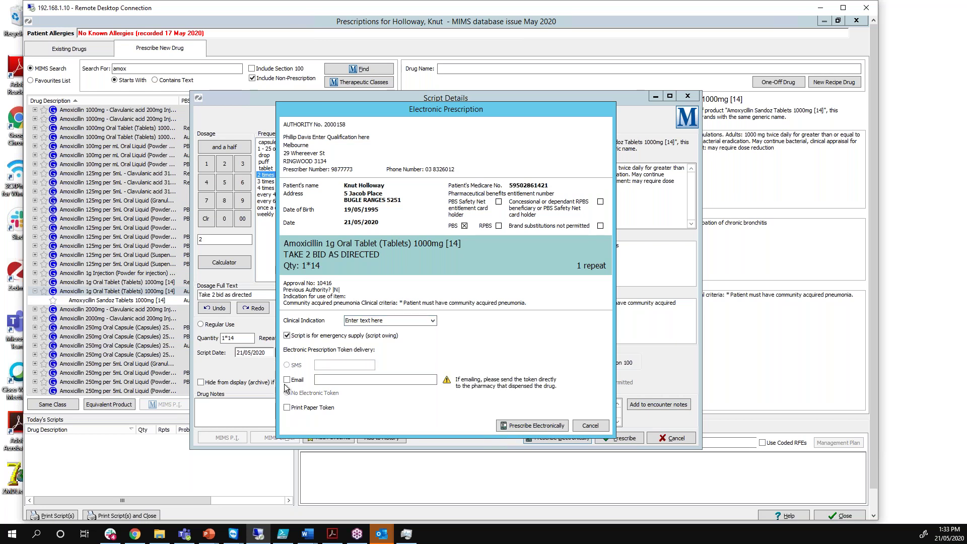
click(330, 380)
click(286, 335)
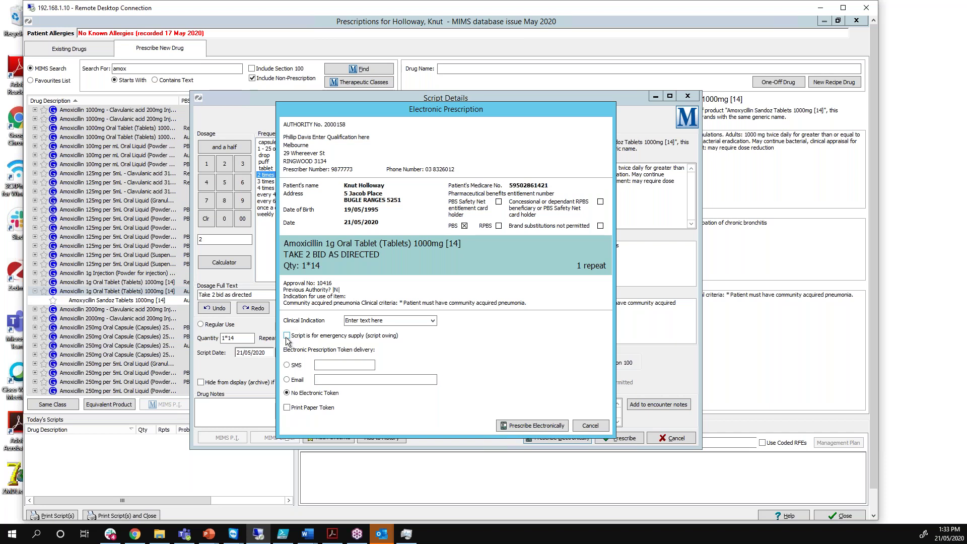
Send the Amoxicillin 1g token by SMS to the patient's mobile number
click(286, 365)
click(327, 366)
click(332, 381)
click(334, 362)
text(400000000)
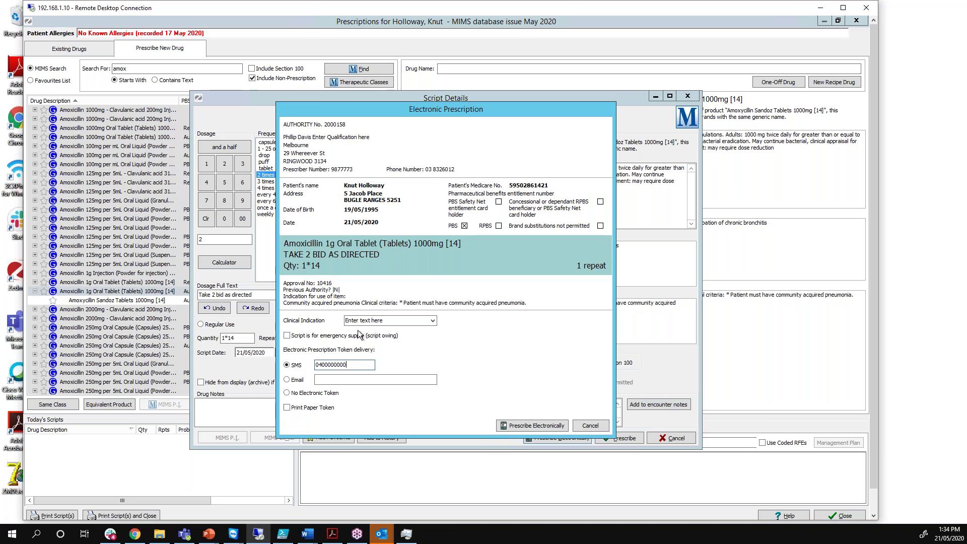
drag(349, 111, 378, 106)
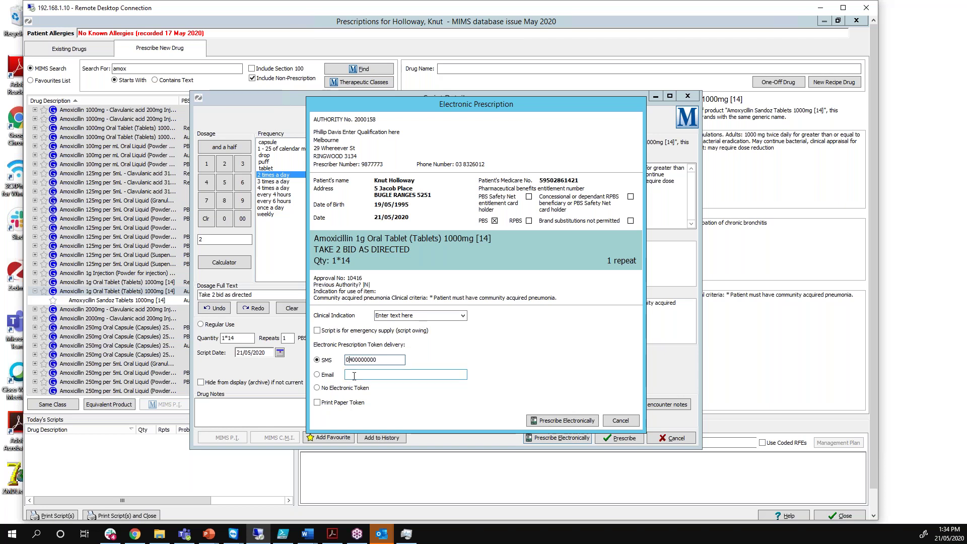
Prescribe Amoxicillin electronically with an email token and Print Paper Token ticked
click(317, 388)
click(317, 403)
click(317, 373)
click(318, 360)
click(317, 402)
click(321, 375)
click(317, 388)
click(317, 374)
click(566, 422)
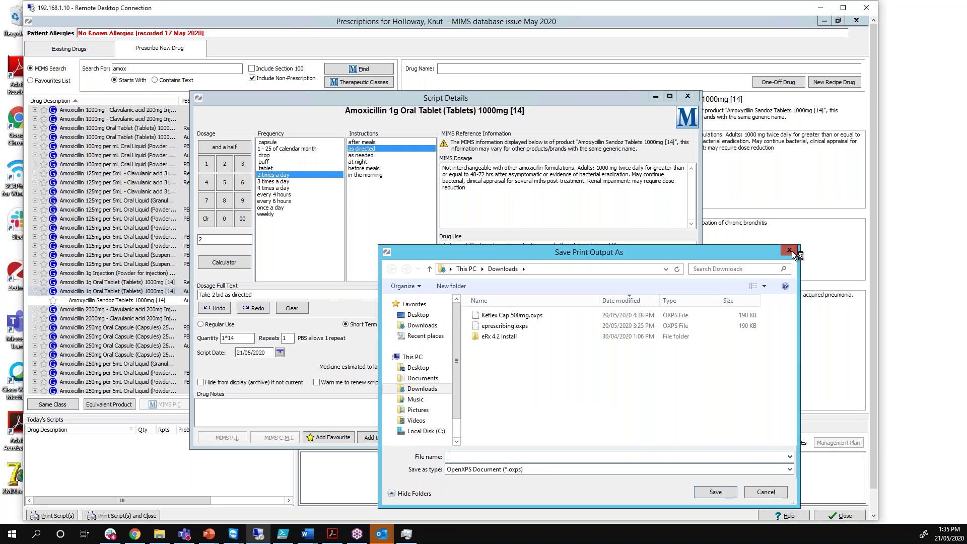
Dismiss the Save Print Output As prompt so Amoxicillin 1g [14] lists in Today's Scripts
click(790, 250)
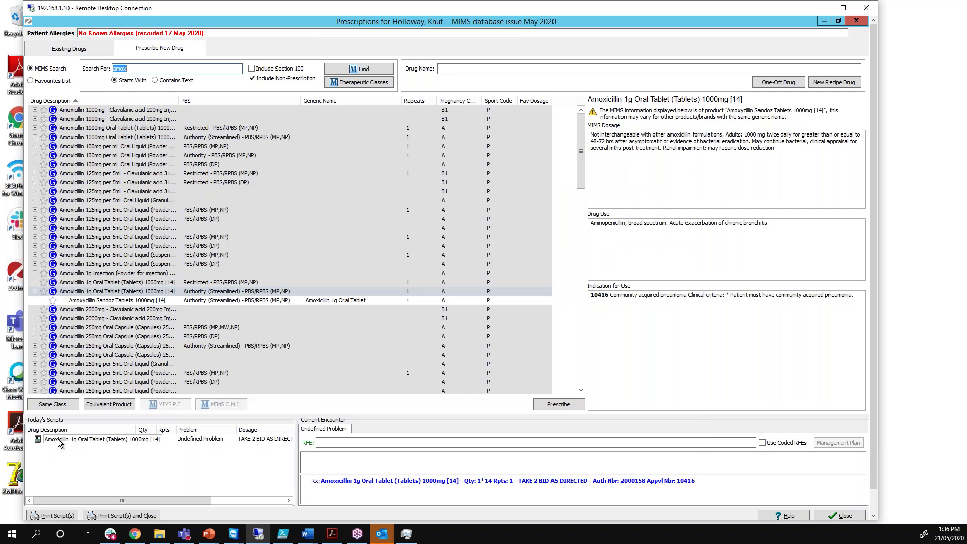
click(58, 439)
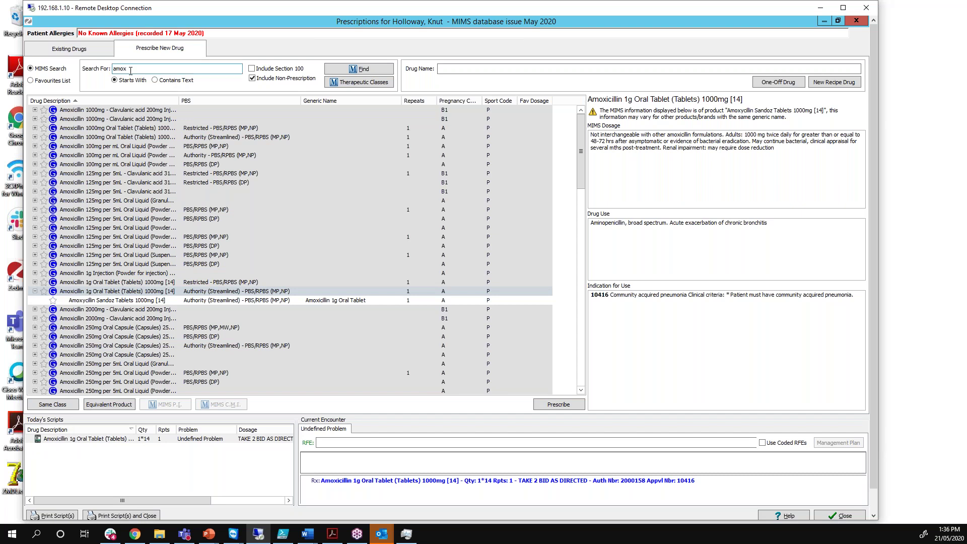
Search the drug list for 'panadol' and open Panadol Tablets 500mg [20] script details
double_click(130, 70)
text(panadol)
key(Return)
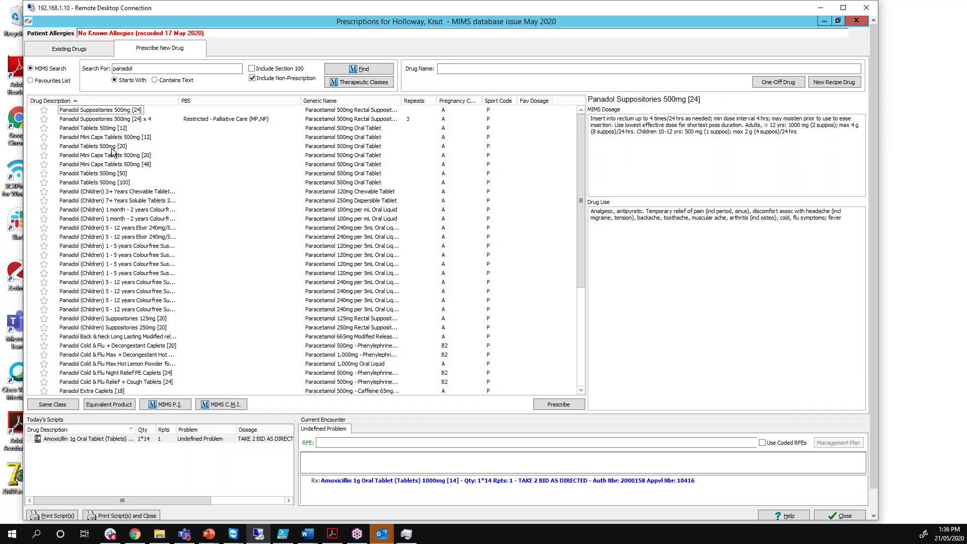
click(111, 147)
key(Return)
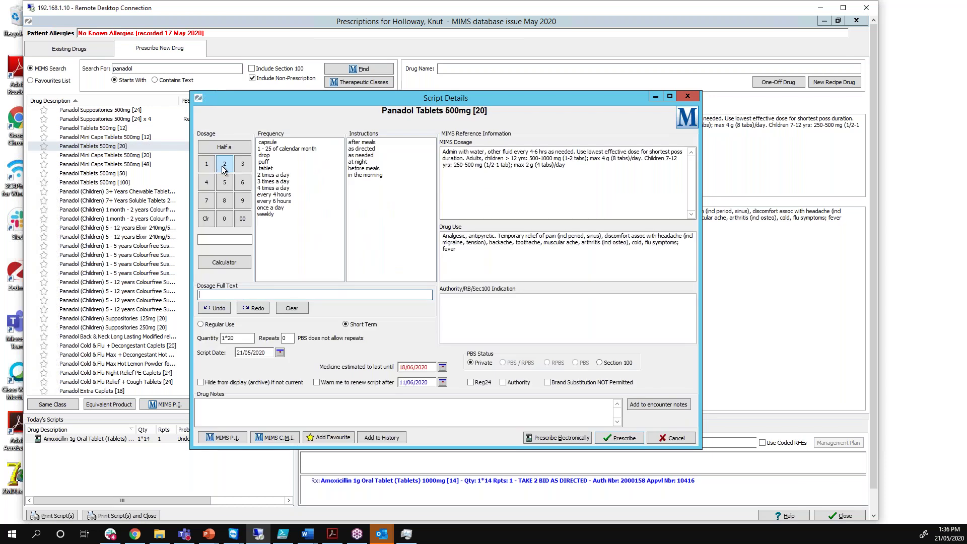
Set Panadol directions to Take 2, 4 times a day as directed, for electronic prescribing
click(271, 188)
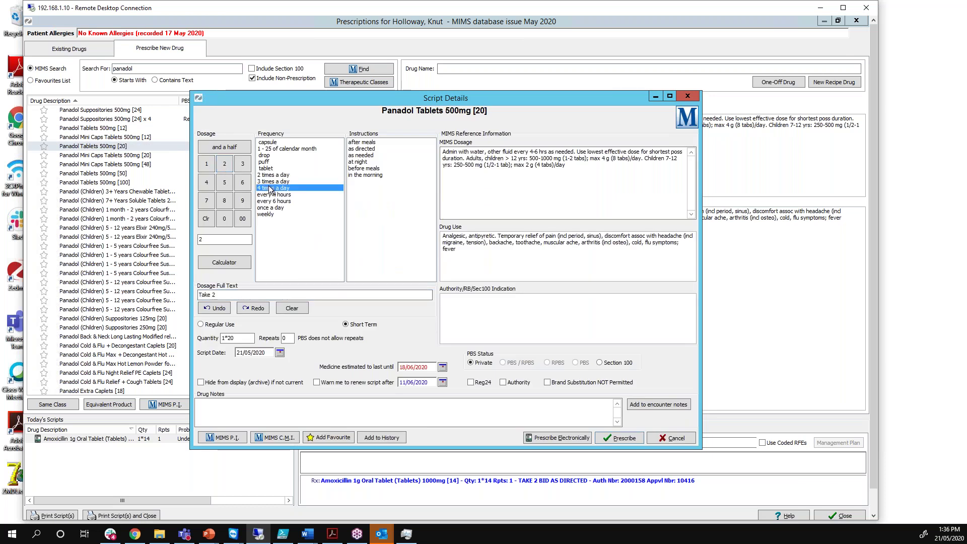
click(362, 149)
click(542, 439)
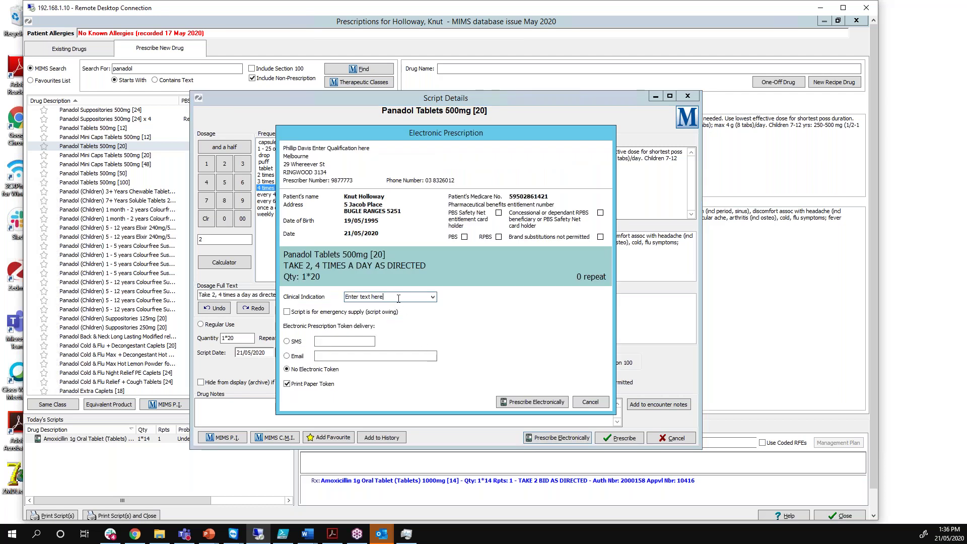
Prescribe Panadol electronically with the token emailed to the entered address, no paper token
click(354, 297)
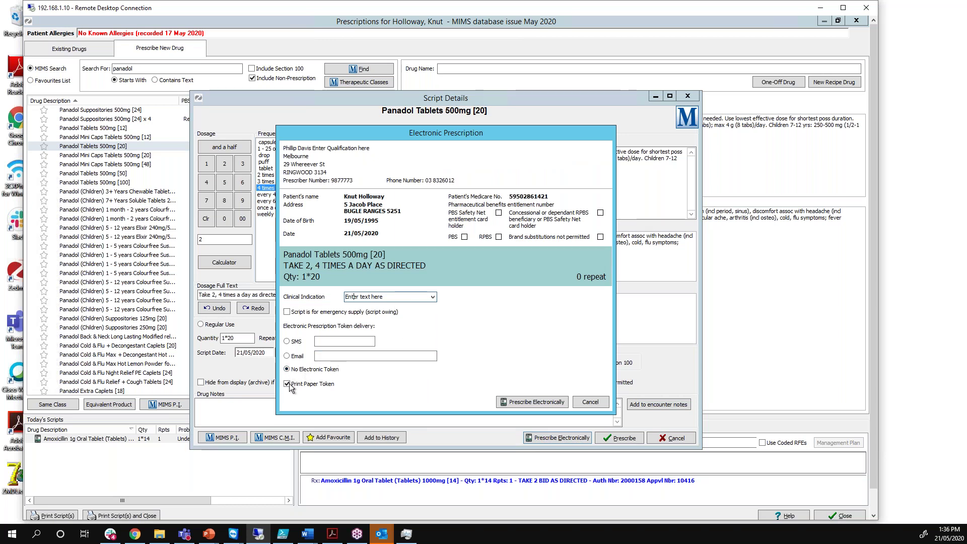
click(287, 357)
click(327, 355)
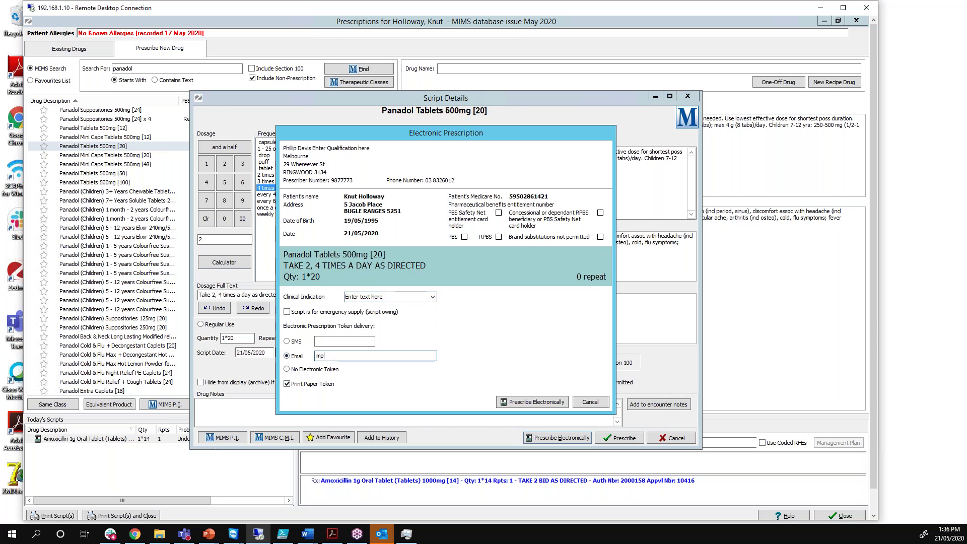
click(288, 384)
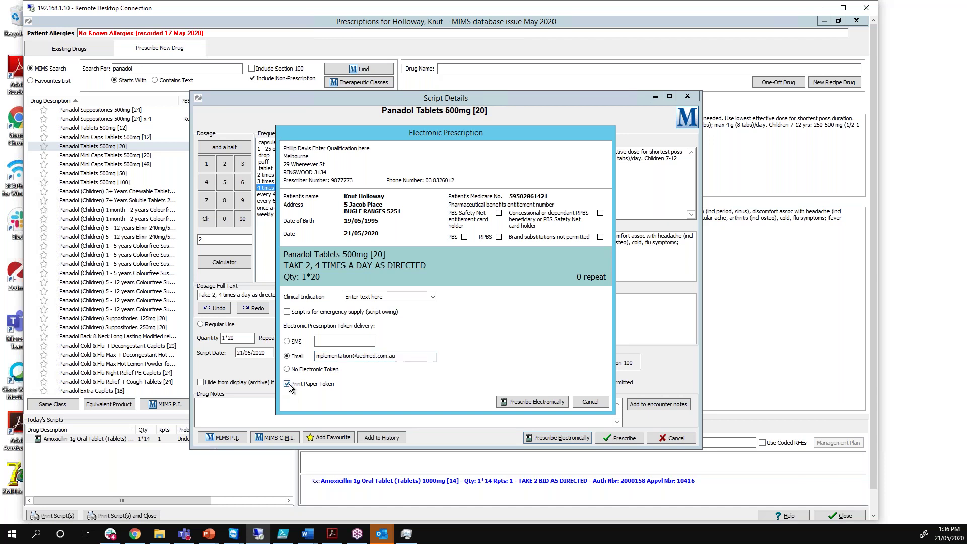
click(544, 405)
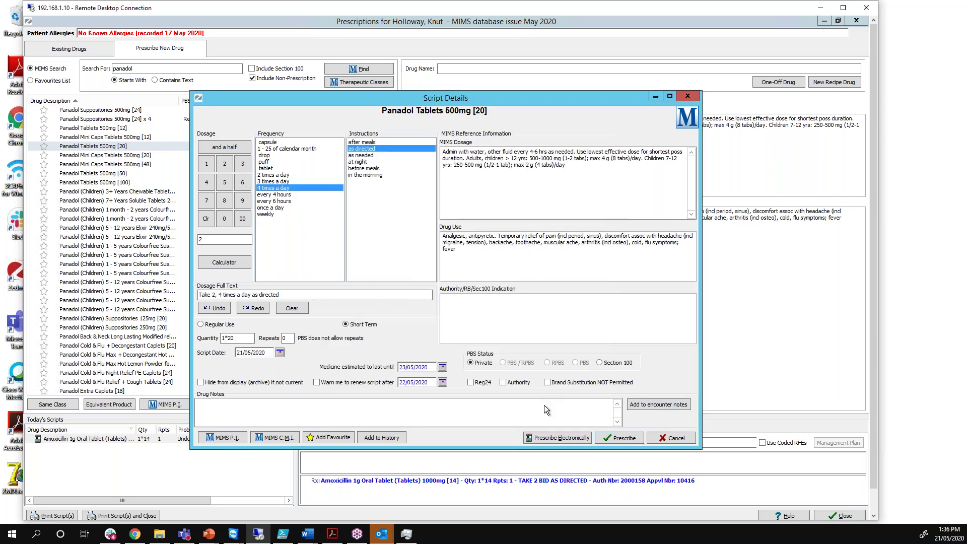
click(72, 442)
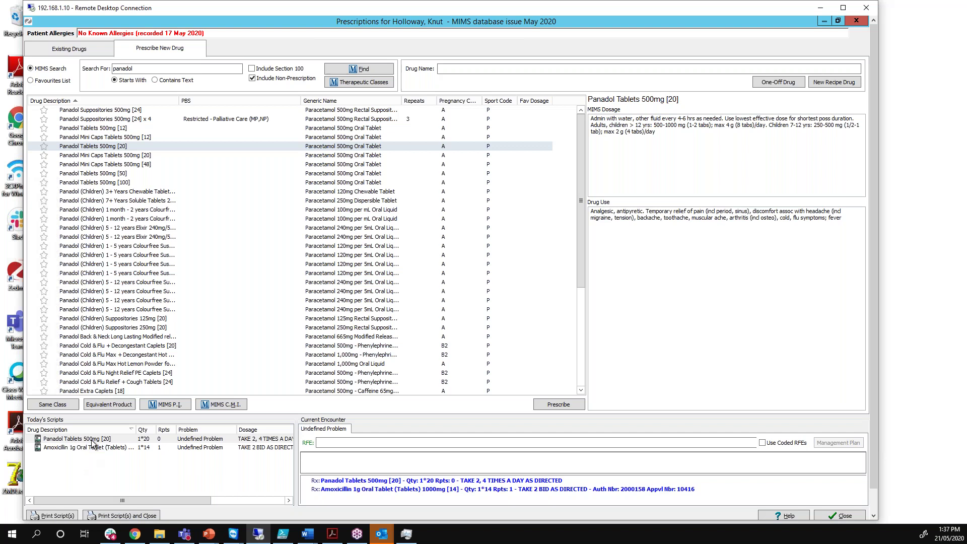
right_click(92, 442)
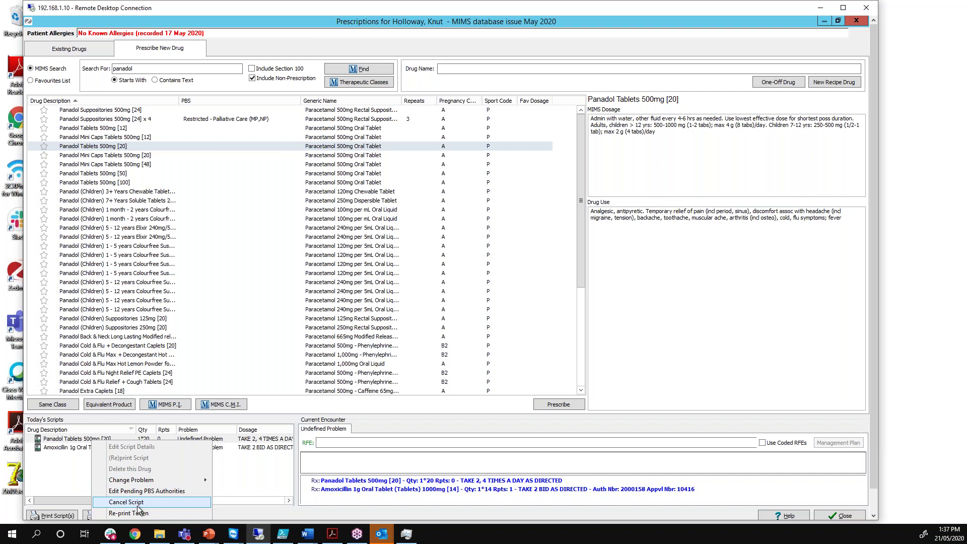
key(Escape)
Close the Prescriptions window
click(247, 500)
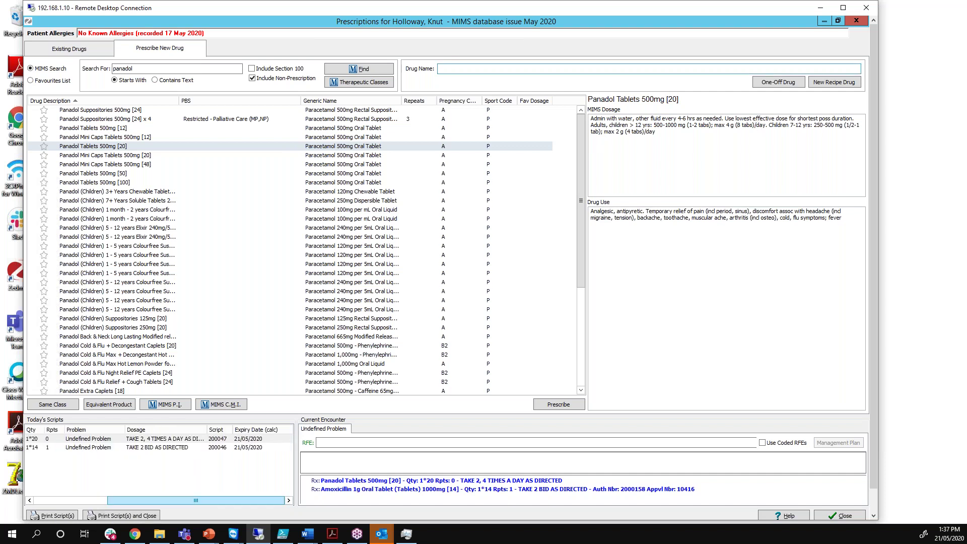
scroll(873, 218, down, 1)
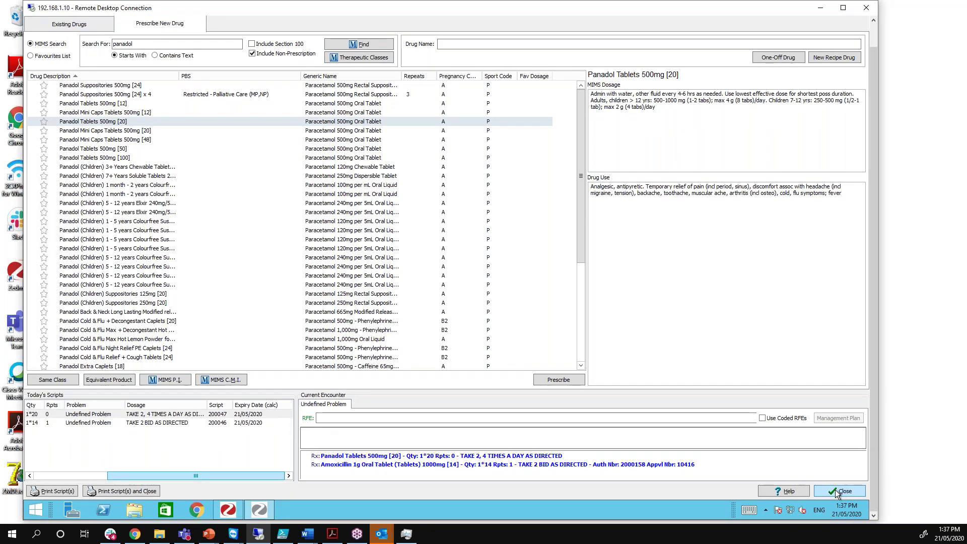
key(Escape)
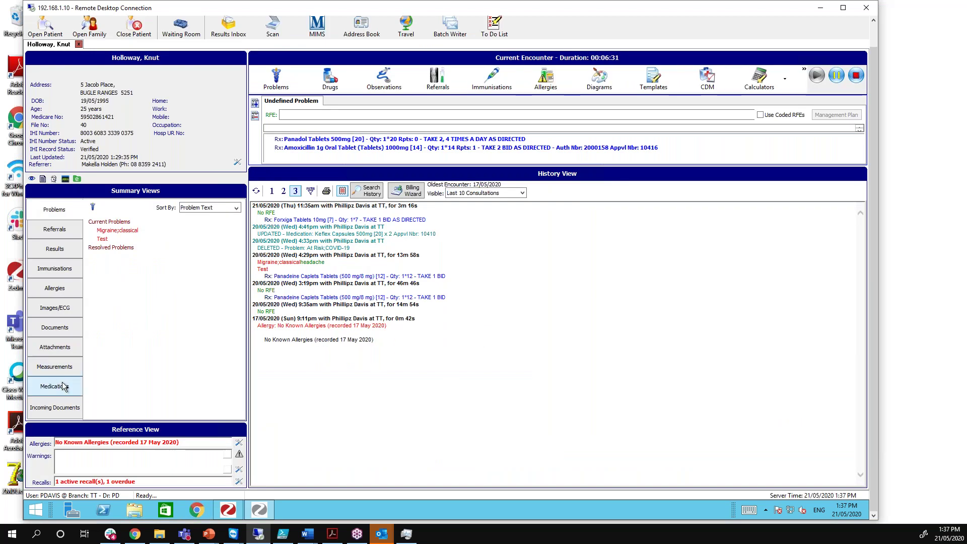
Show Medications sorted by Medication Text and expand Amoxicillin, Forxiga, Keflex, Panadeine and Panadol
click(65, 390)
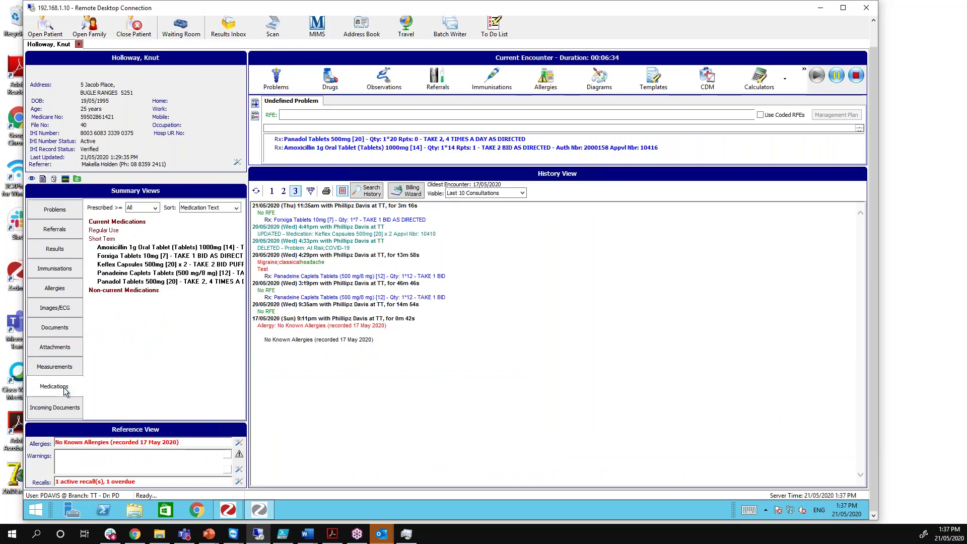
click(191, 210)
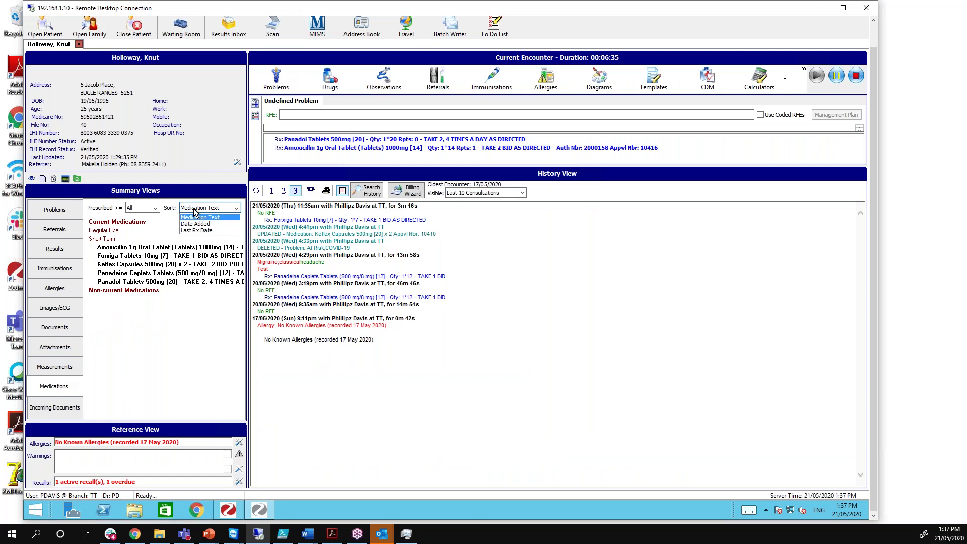
click(196, 216)
click(142, 249)
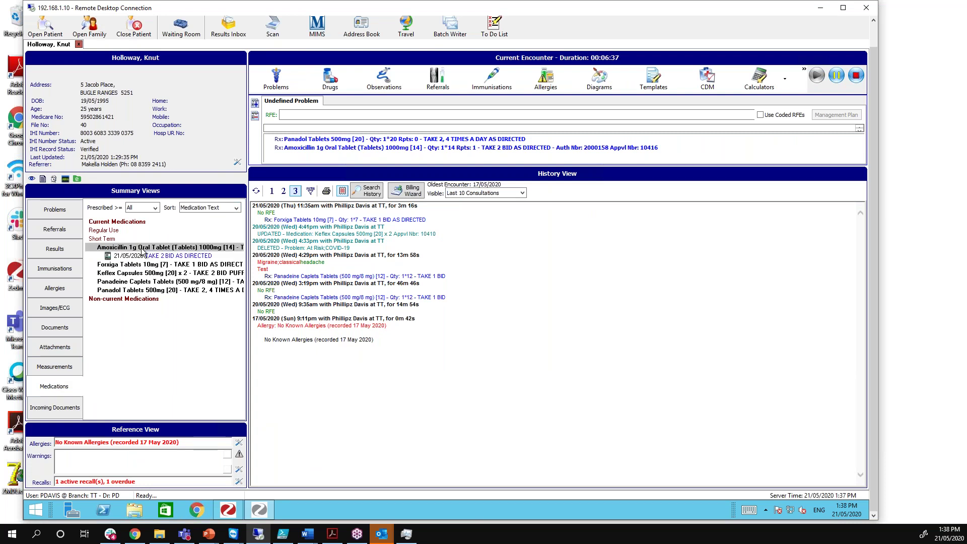
click(128, 265)
click(124, 282)
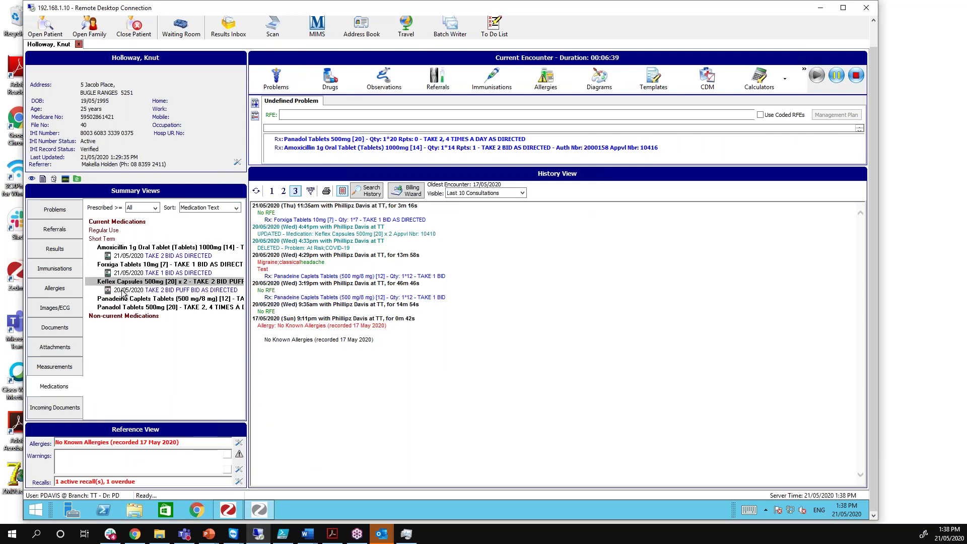
click(125, 299)
click(122, 326)
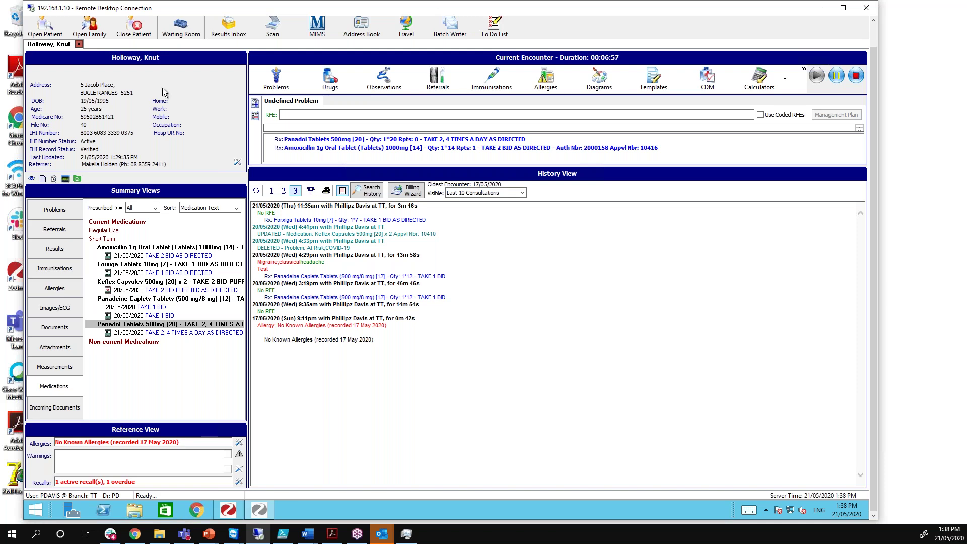
Reopen the drugs window and exact re-prescribe Panadeine Caplets Tablets (500 mg/8 mg) [12]
click(330, 81)
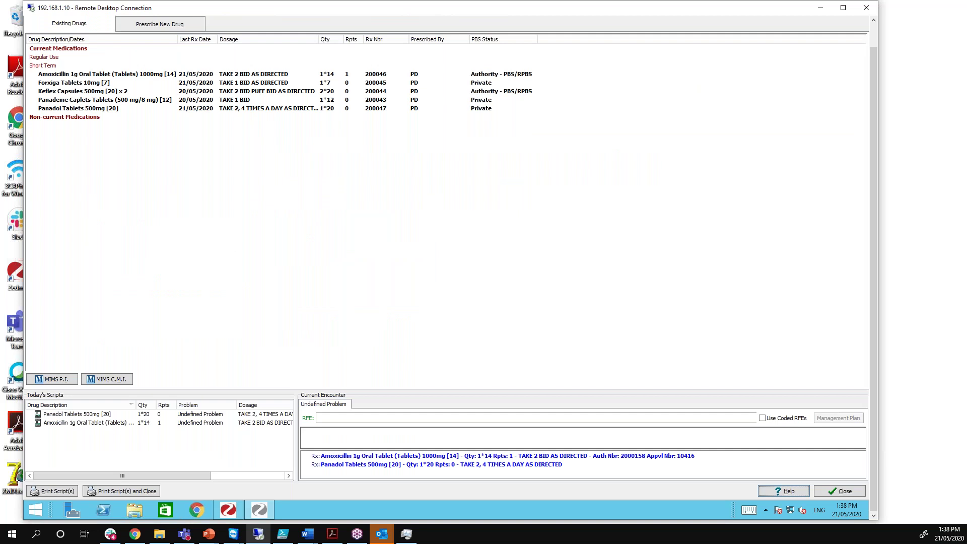
right_click(84, 93)
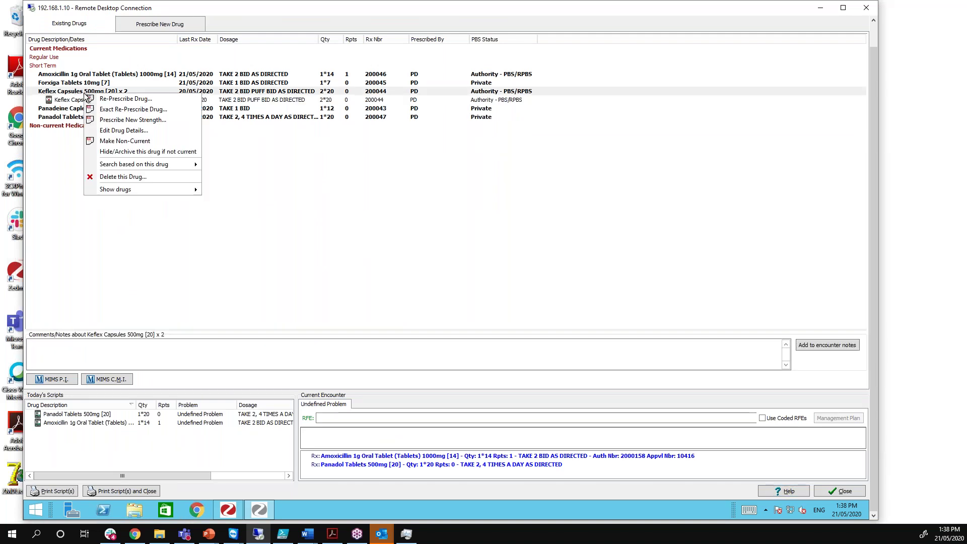
click(71, 110)
right_click(77, 119)
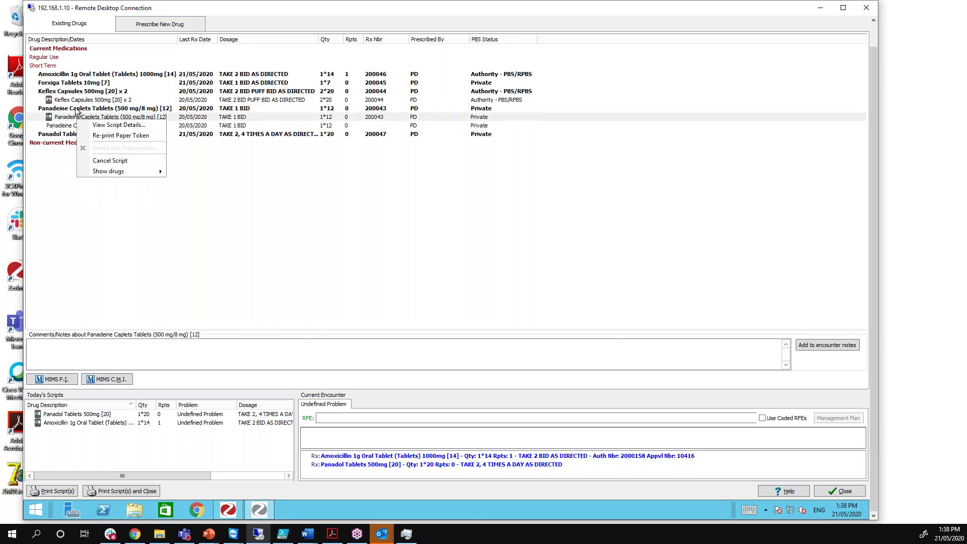
right_click(76, 110)
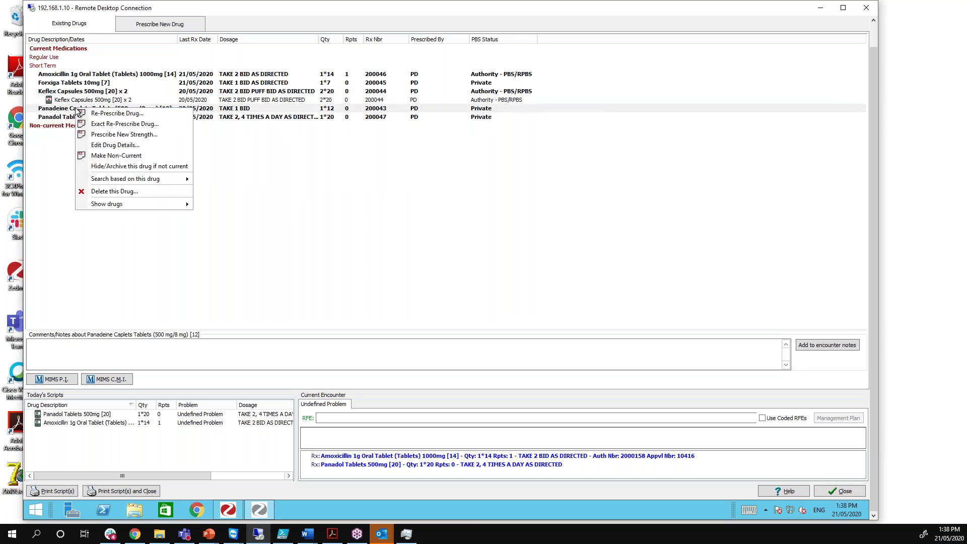
click(118, 129)
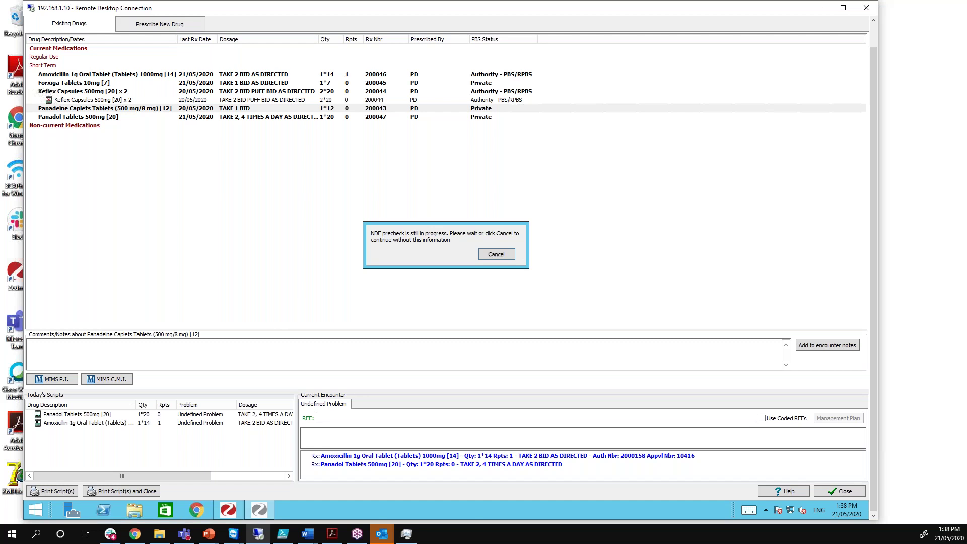
Skip the NDE precheck, cancel the Panadeine electronic prescription, and close the drugs window
click(496, 254)
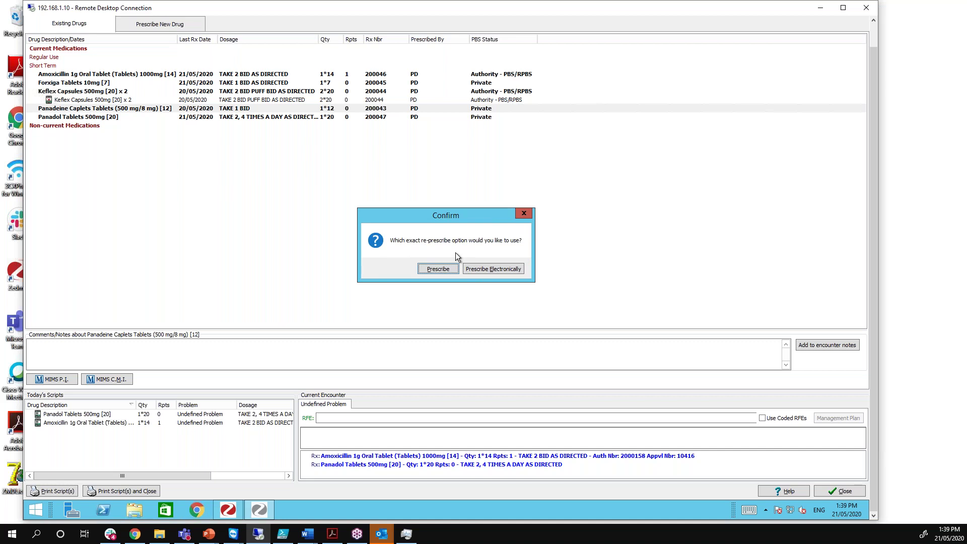
click(500, 270)
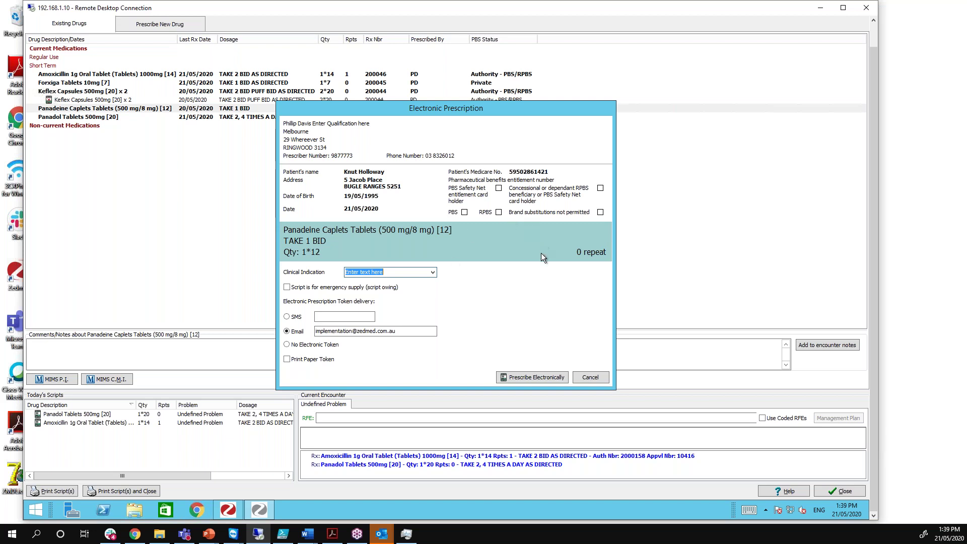
click(591, 379)
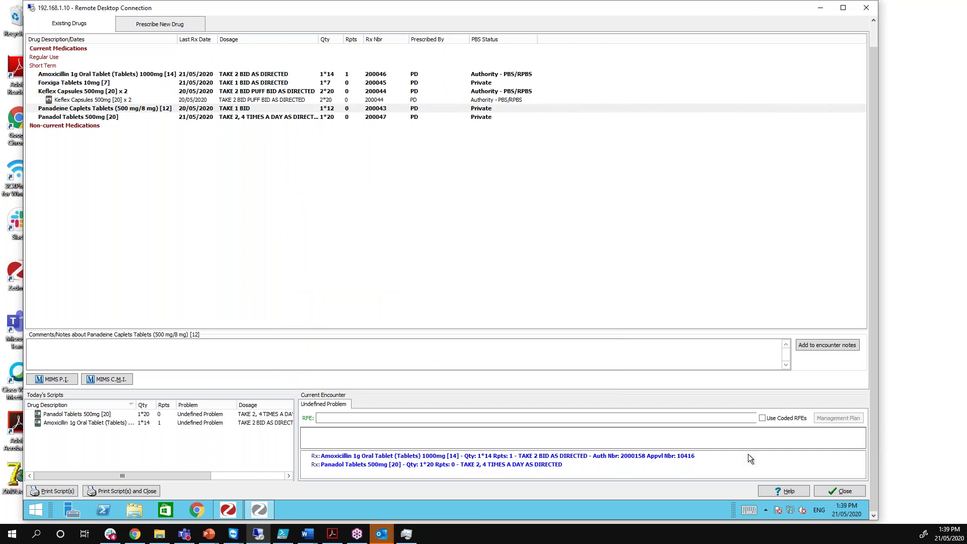
click(844, 491)
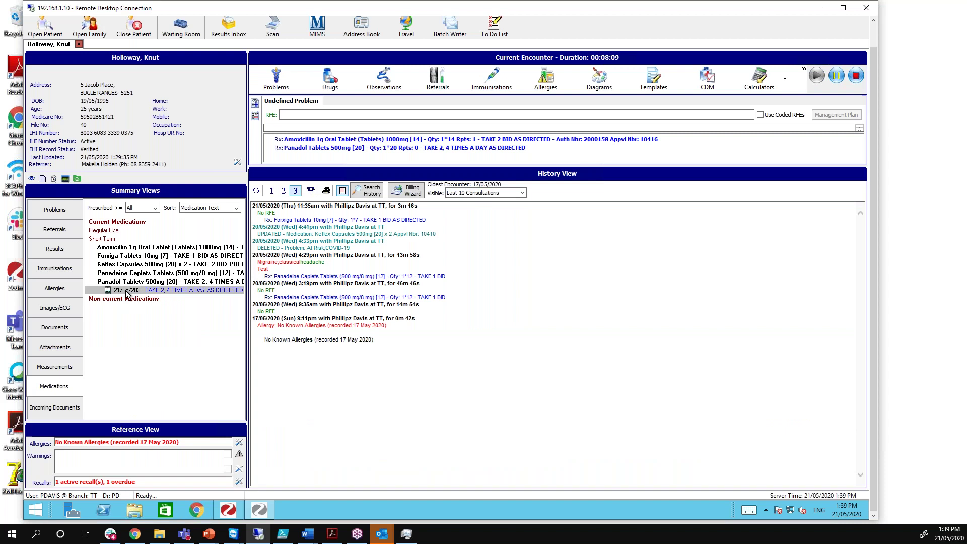
Show the dated scripts under each medication, including Forxiga, Amoxicillin and the Panadeine 20/05/2020 script
right_click(126, 291)
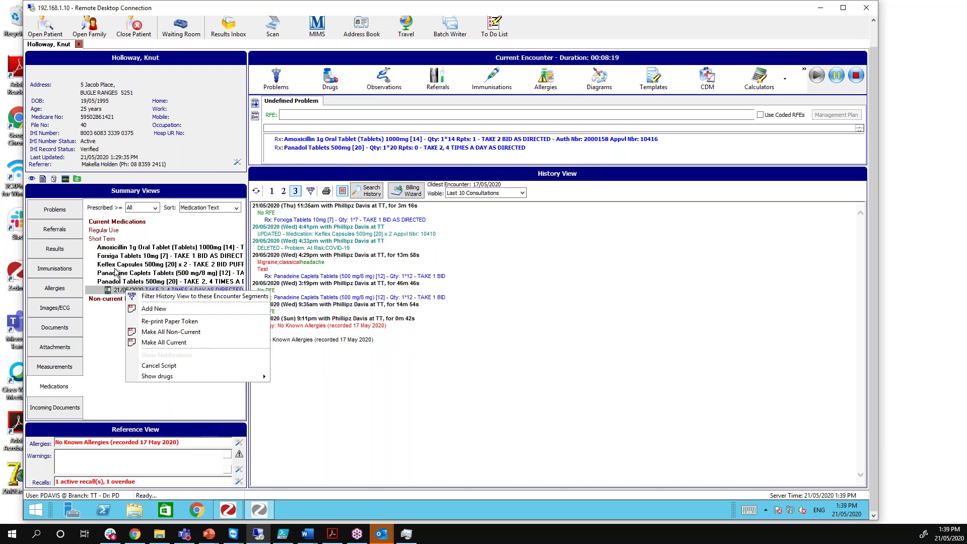
click(117, 273)
click(111, 258)
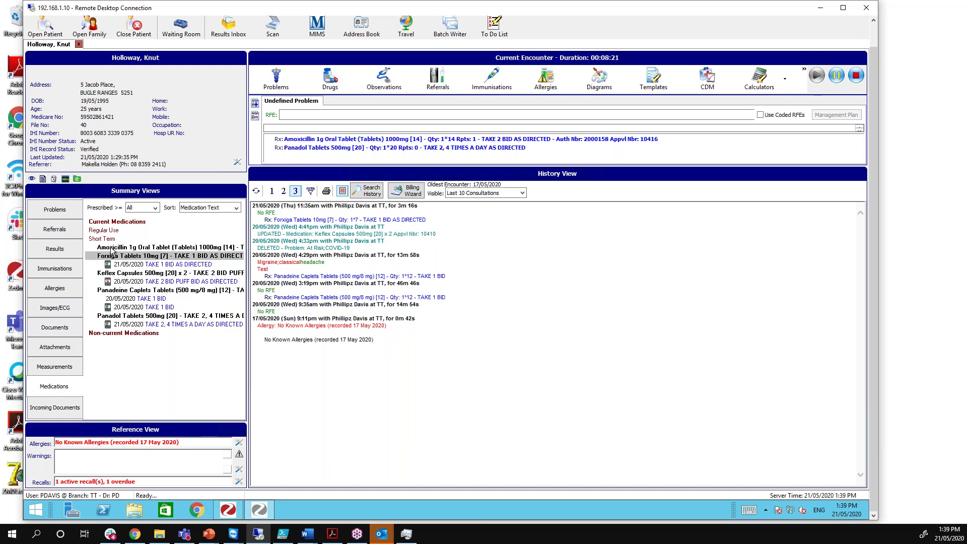
click(112, 247)
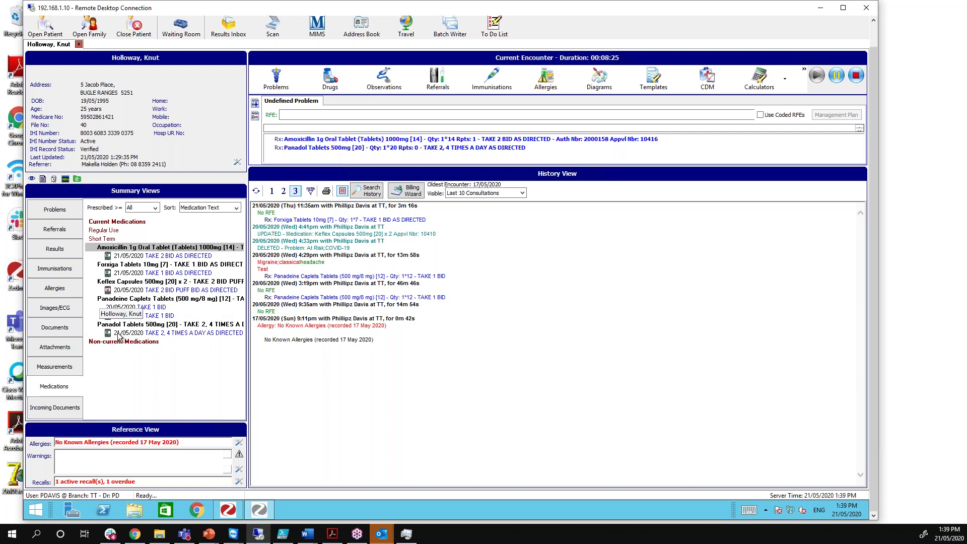
click(121, 333)
click(119, 308)
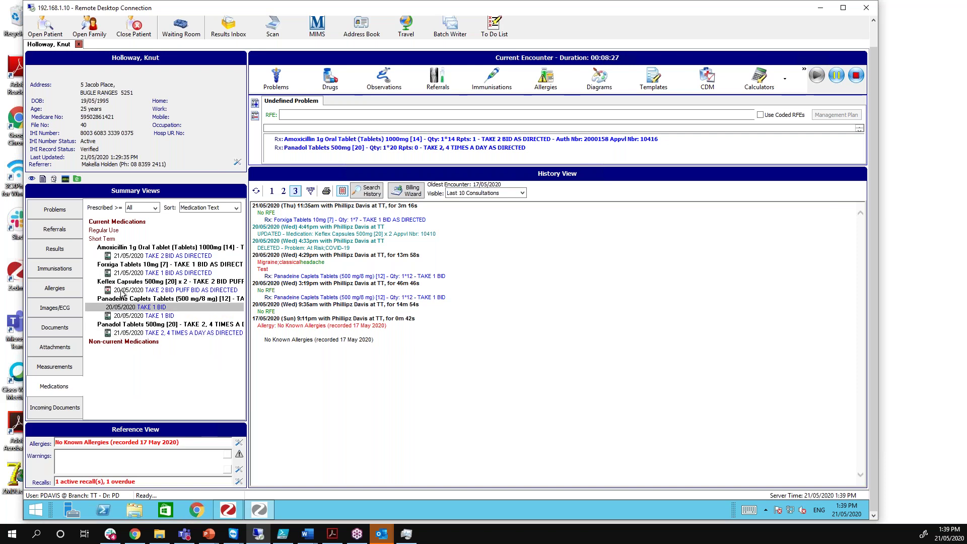
Select the Keflex script, then start the Lunch & Learn slideshow in PowerPoint from the beginning
click(122, 292)
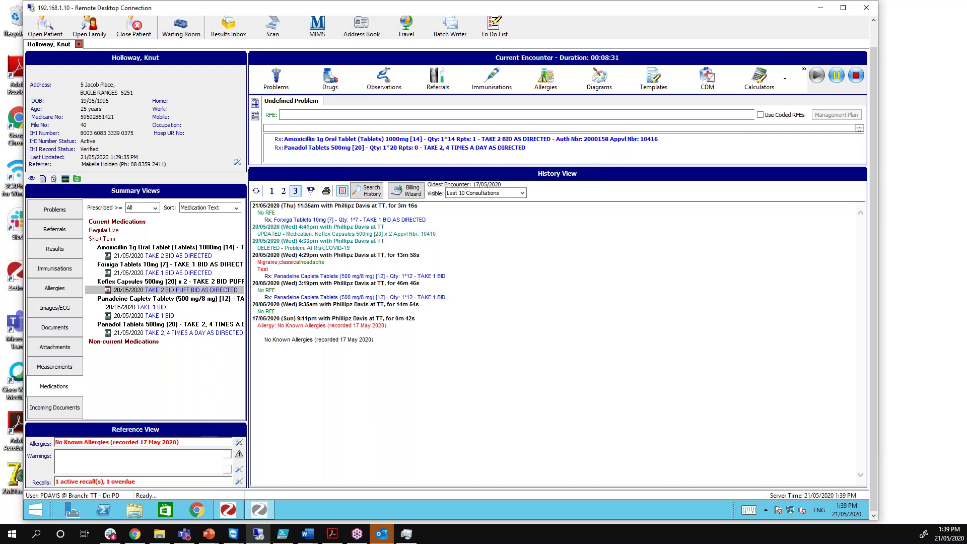
key(super+shift+q)
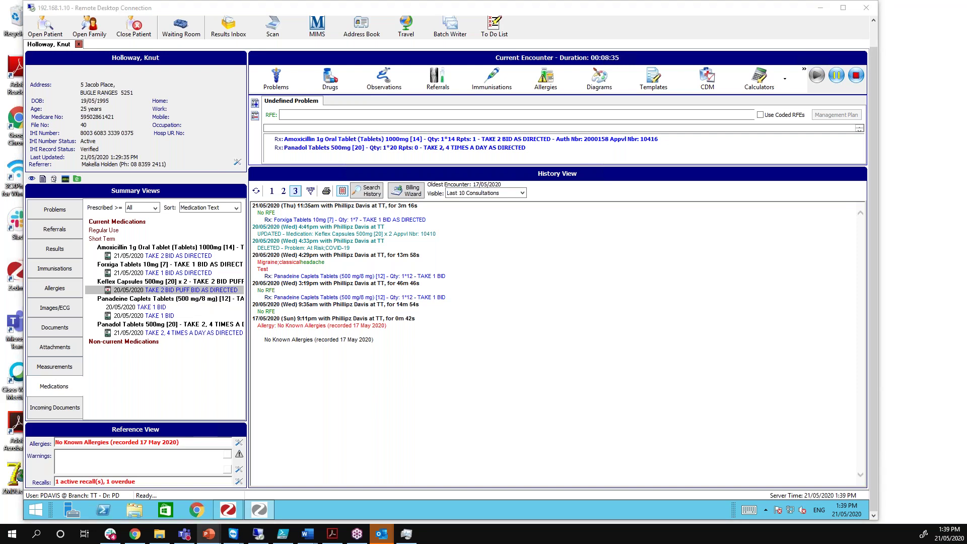
key(F5)
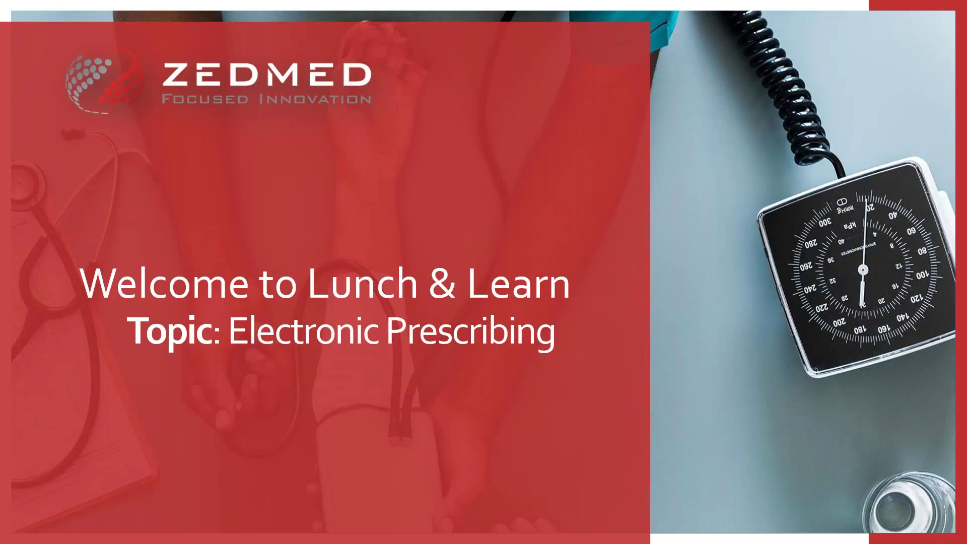
Present the SMS Token and Email Token slides, then advance past them back to Zedmed
key(Right)
key(Right)
key(Right)
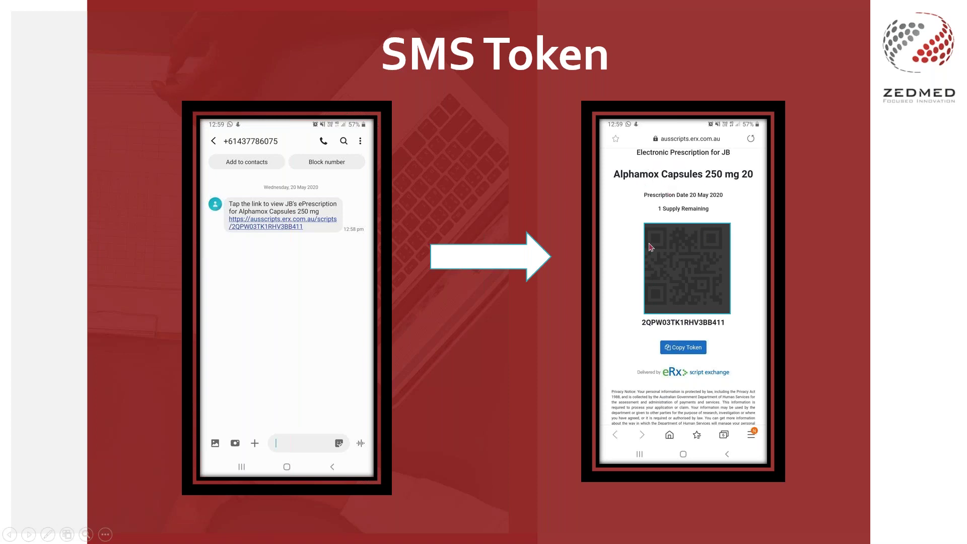
click(650, 247)
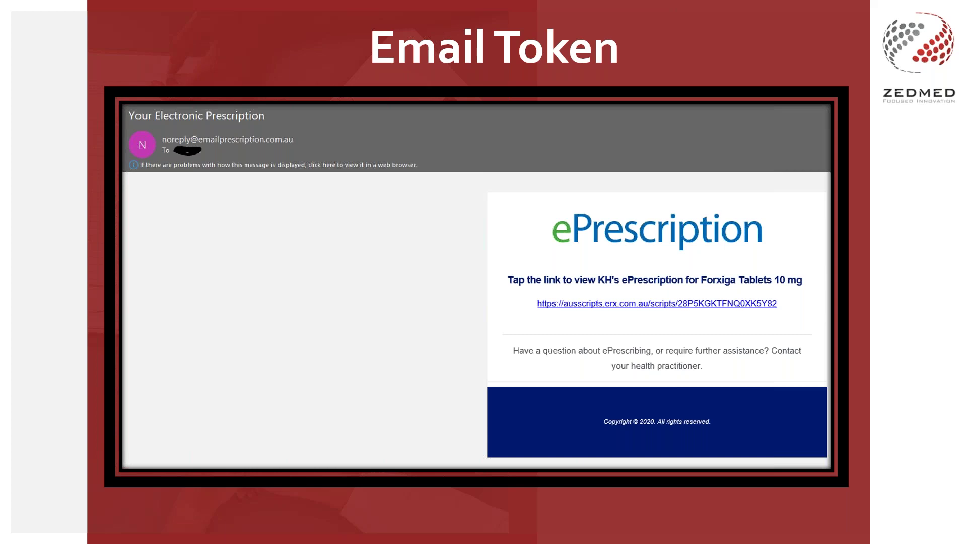
click(465, 344)
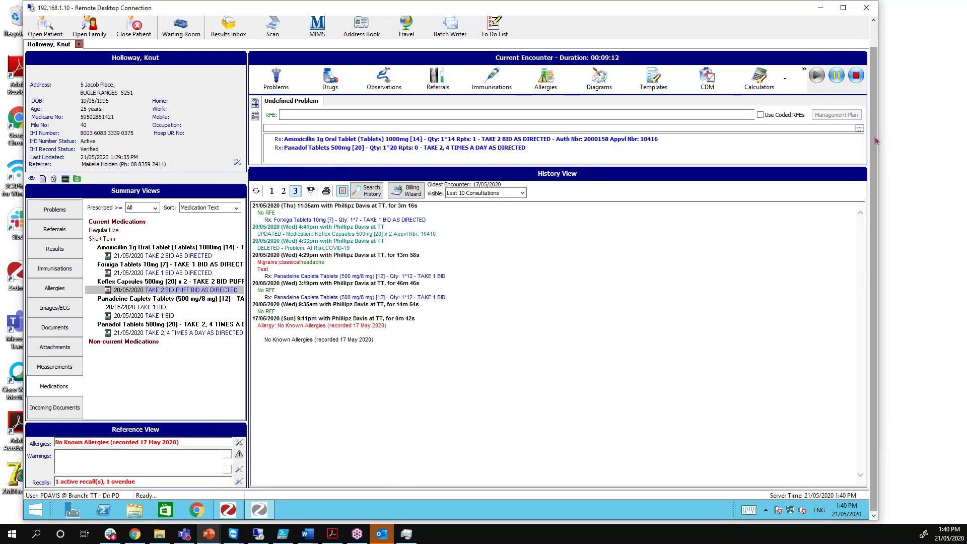
End the current encounter, acknowledge the billing message, and bring the Participant Questions presentation forward
drag(875, 144, 876, 120)
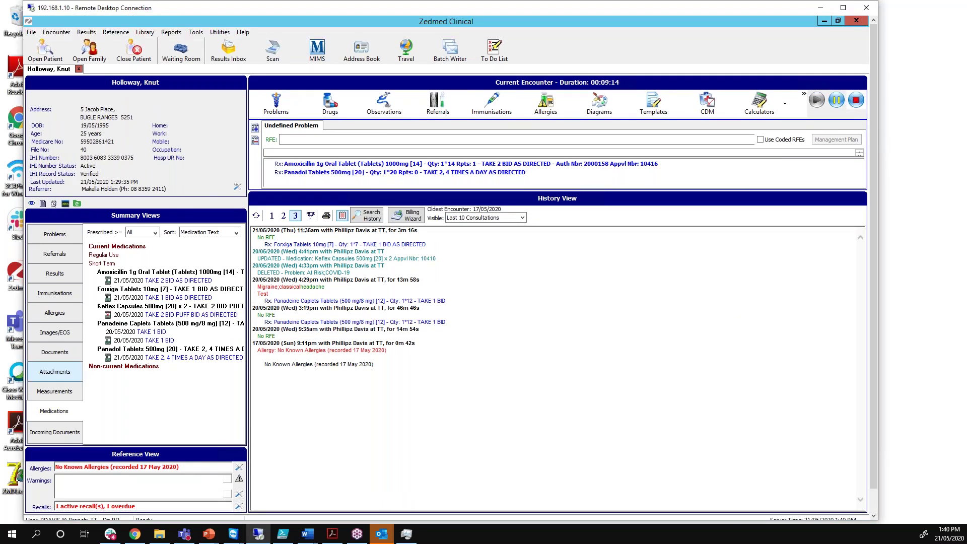
click(856, 100)
click(466, 298)
click(452, 289)
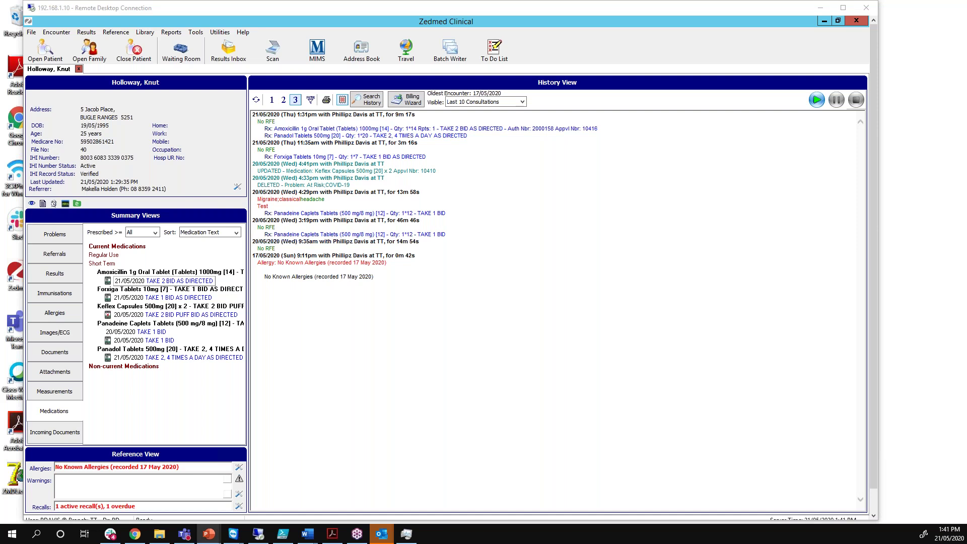
click(208, 533)
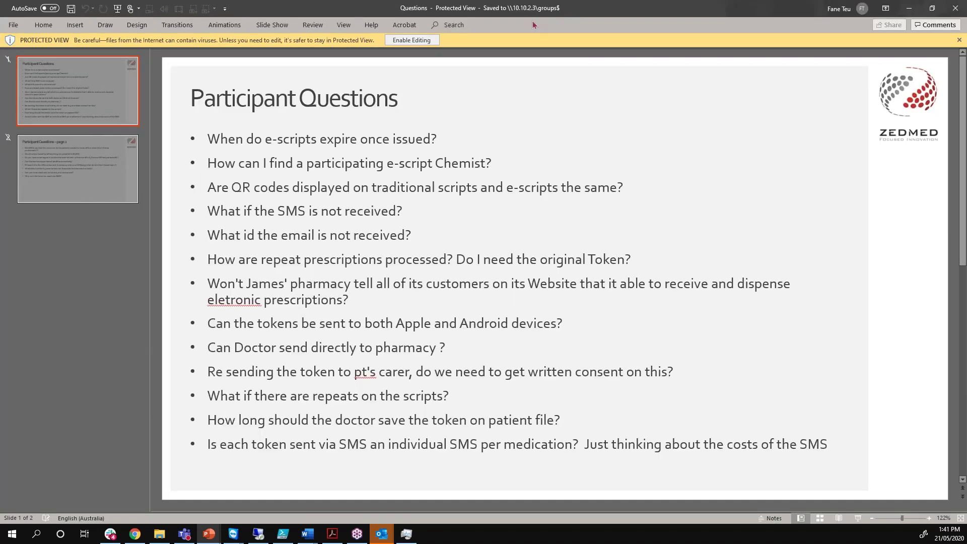
Alt+Tab between the Zedmed record and the Participant Questions presentation
key(alt+Tab)
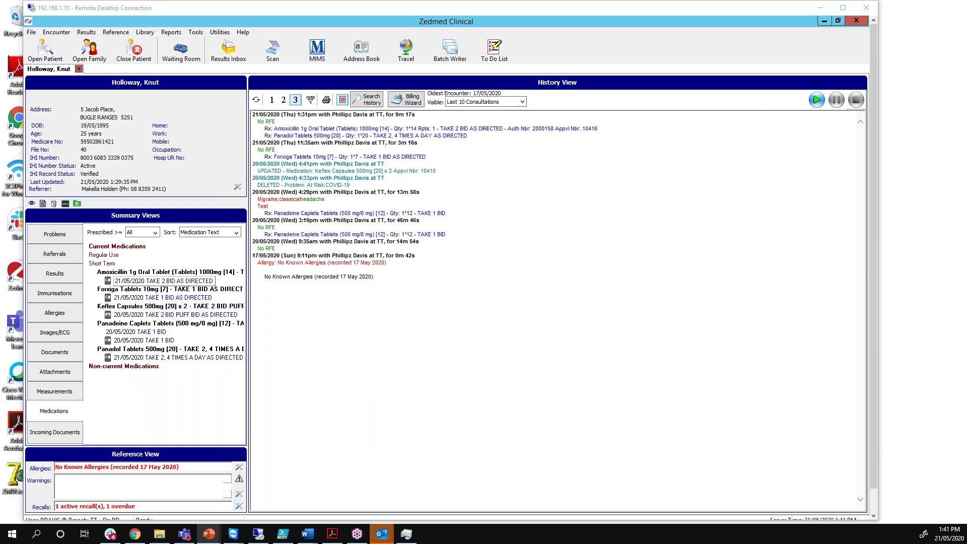
key(alt+Tab)
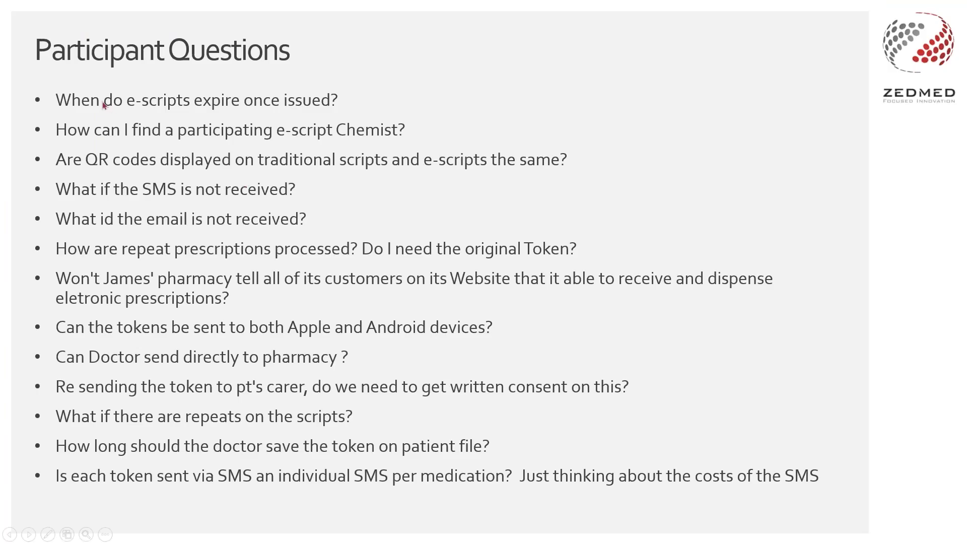
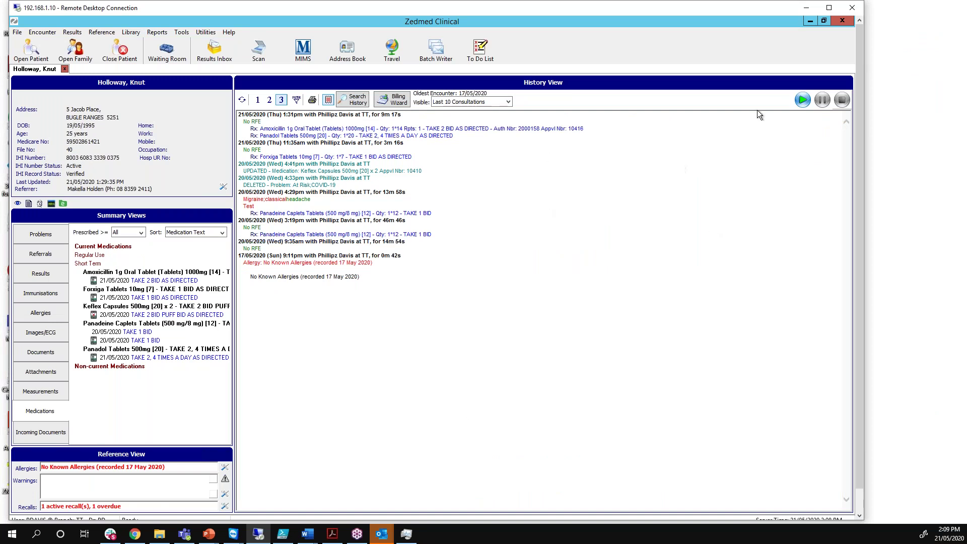
Start a new encounter and search the new-drug list for 'metha' to find methadone products
click(805, 97)
click(467, 297)
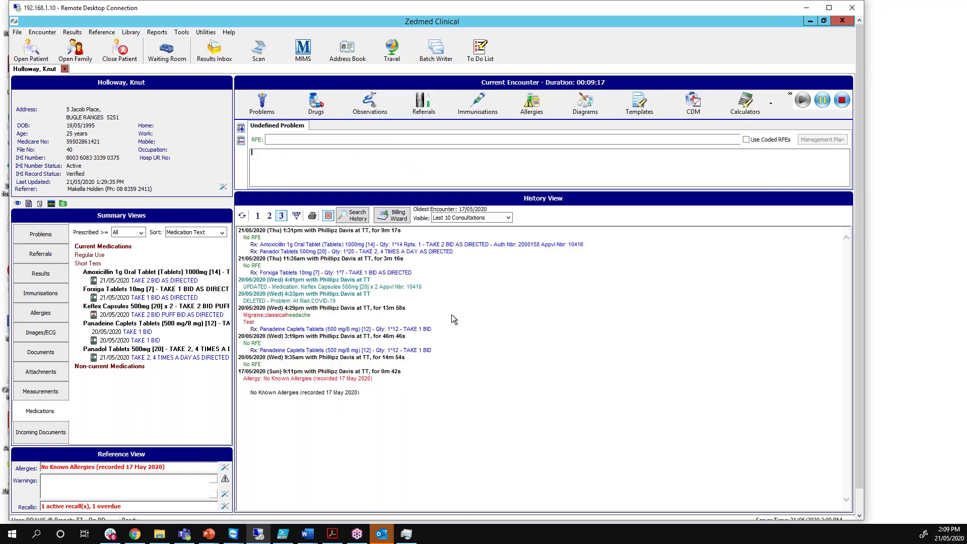
click(316, 104)
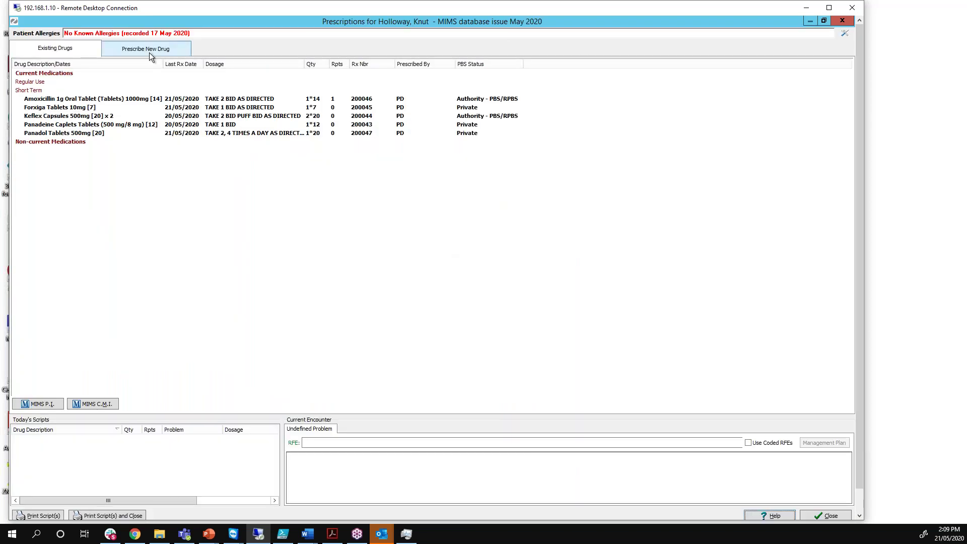
click(149, 51)
text(medi)
key(BackSpace)
key(BackSpace)
text(tha)
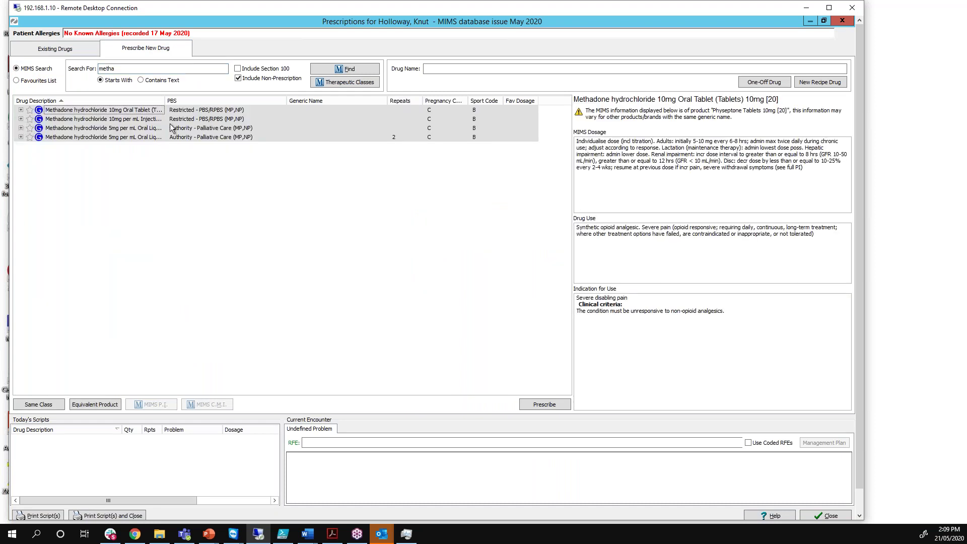
Script Methadone 5mg/mL oral liquid as 1 twice daily as directed, then prescribe electronically
double_click(177, 129)
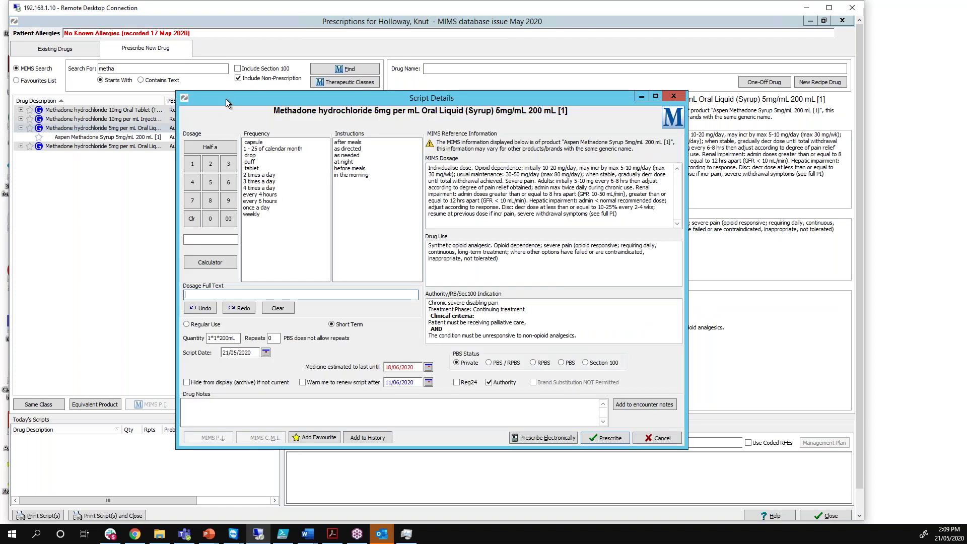
drag(216, 102, 199, 77)
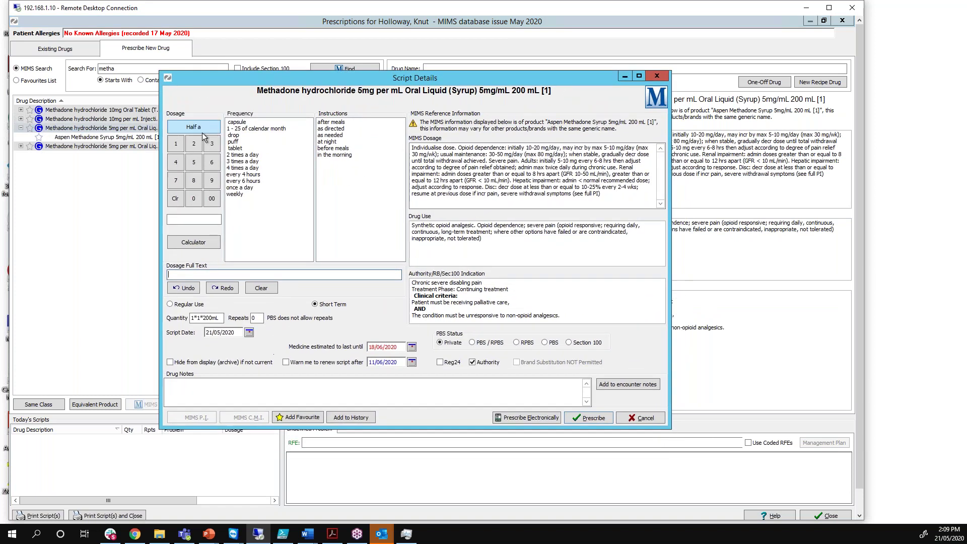
click(176, 143)
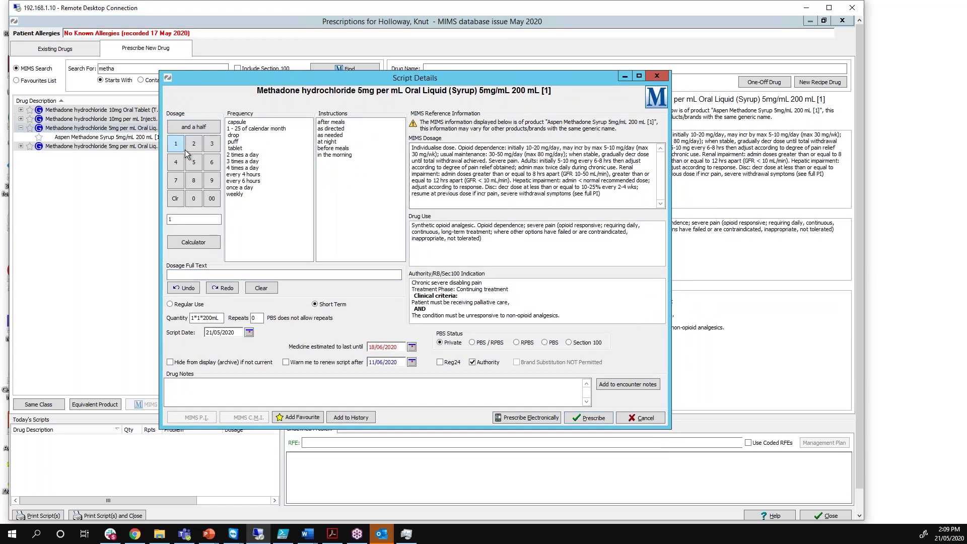
click(233, 155)
click(331, 130)
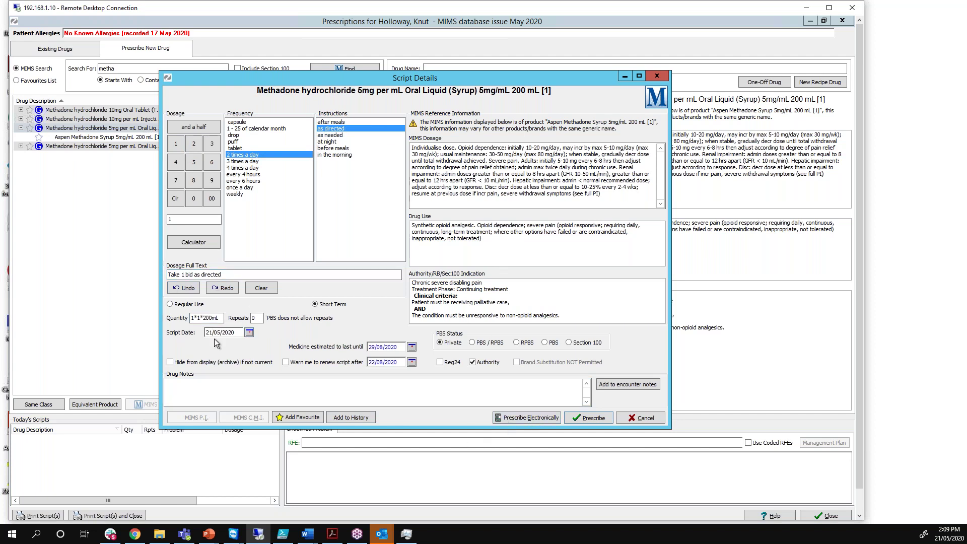
drag(204, 318, 190, 319)
click(511, 418)
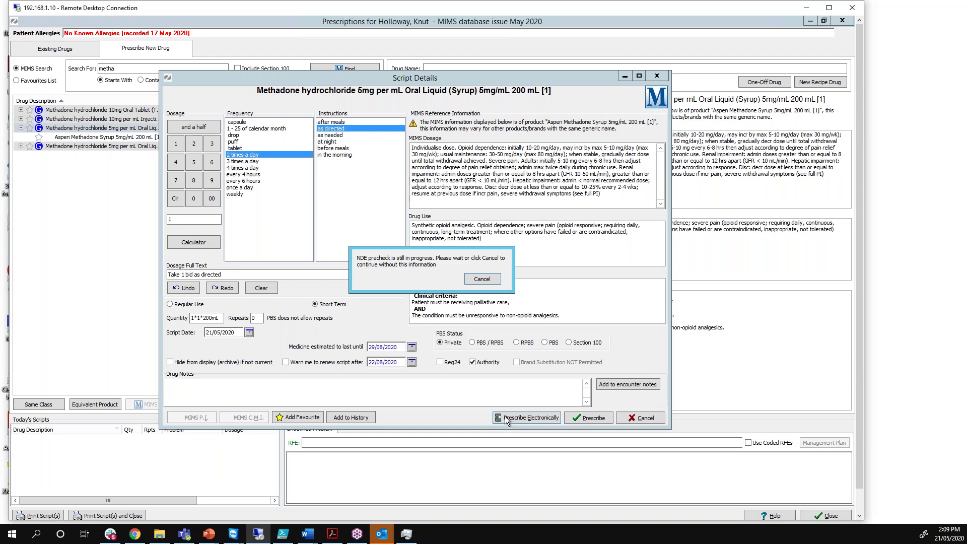
Skip the NDE precheck, enter the authority approval number, and mark the script as Authority
click(478, 281)
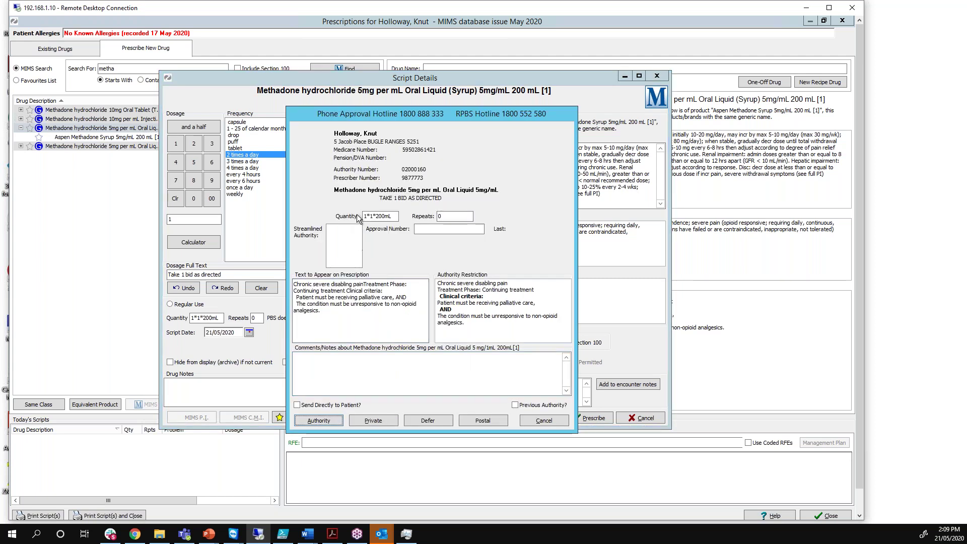
drag(414, 115, 390, 94)
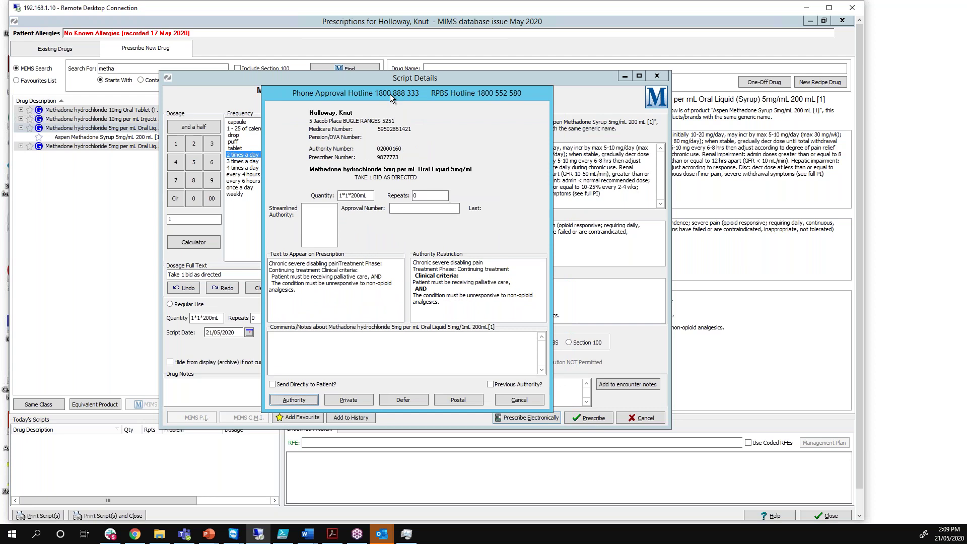
click(397, 208)
text(1234567)
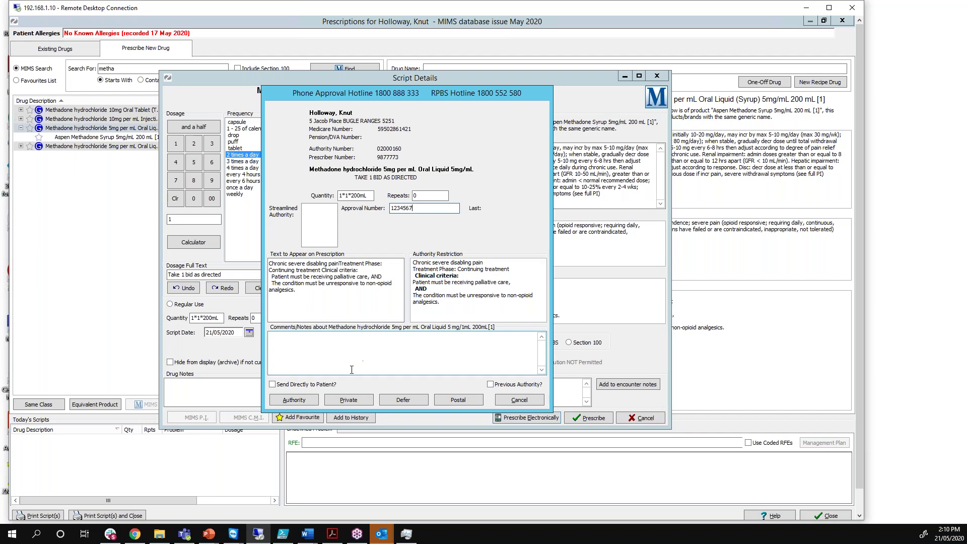
click(309, 401)
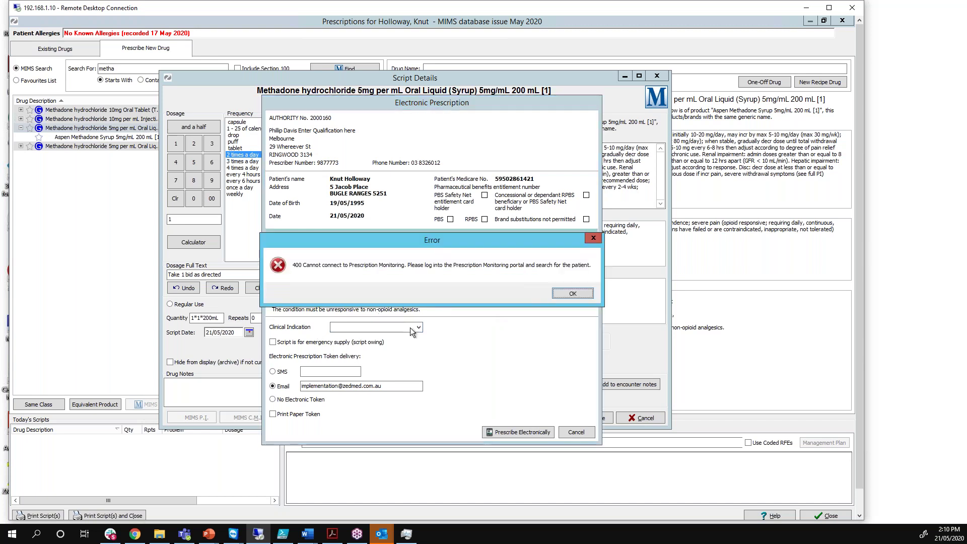
Issue the electronic methadone prescription with note 'Free text here' and SMS token delivery
click(594, 240)
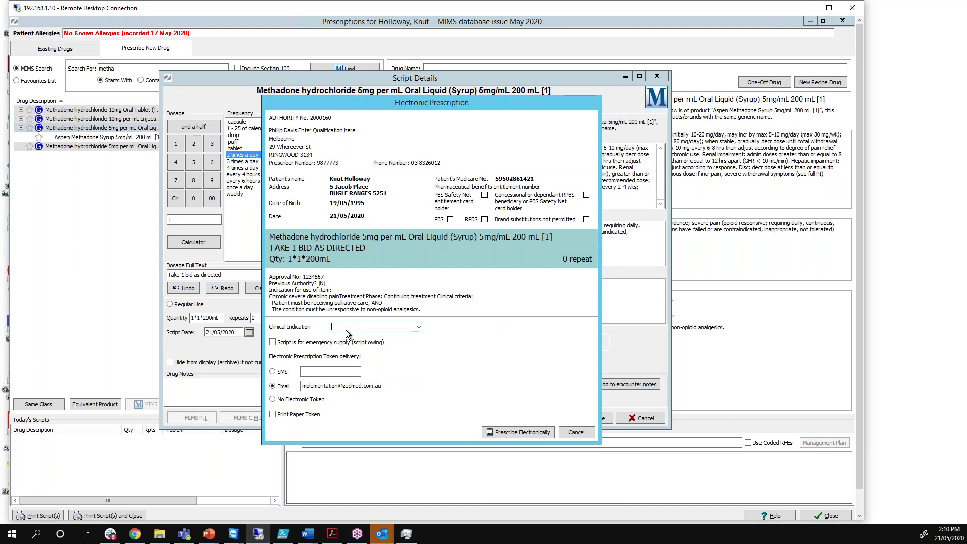
text(Free text here)
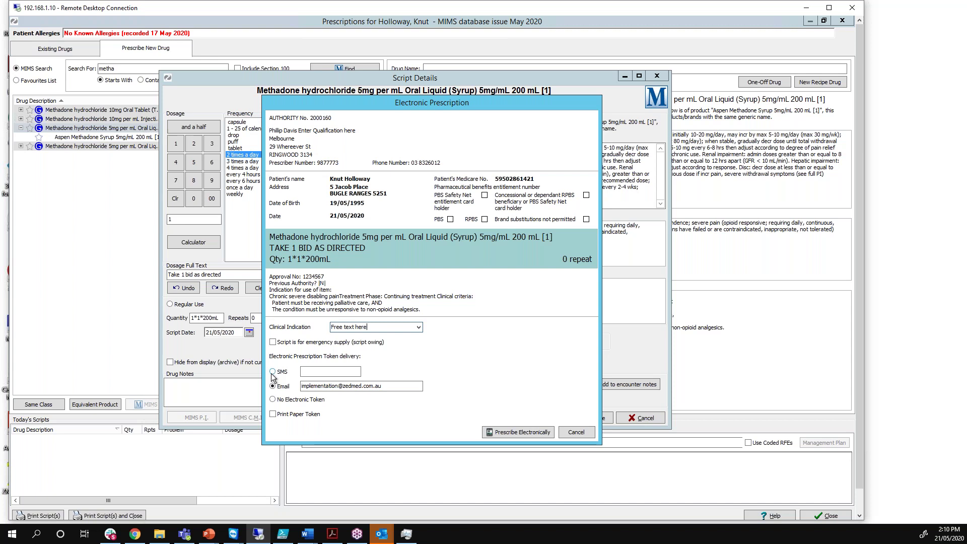
click(272, 372)
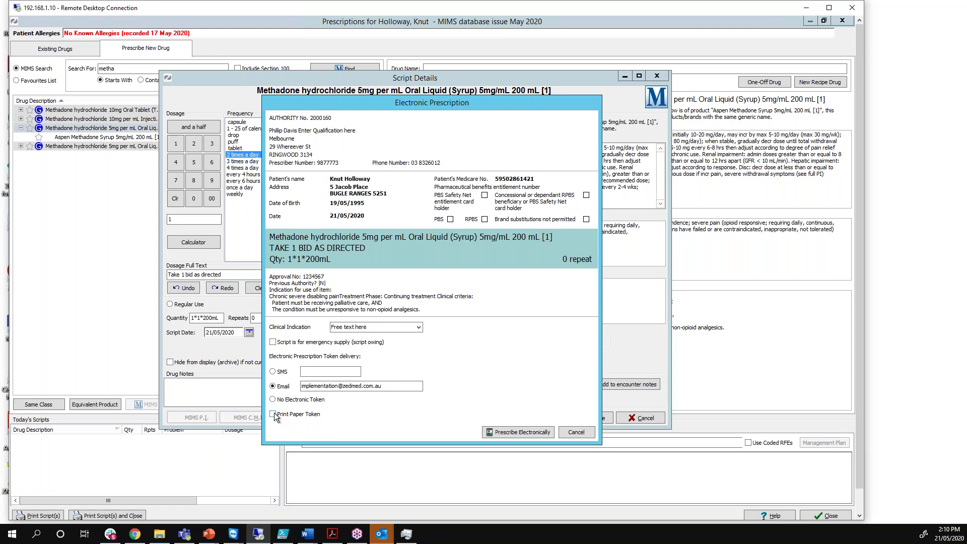
click(523, 432)
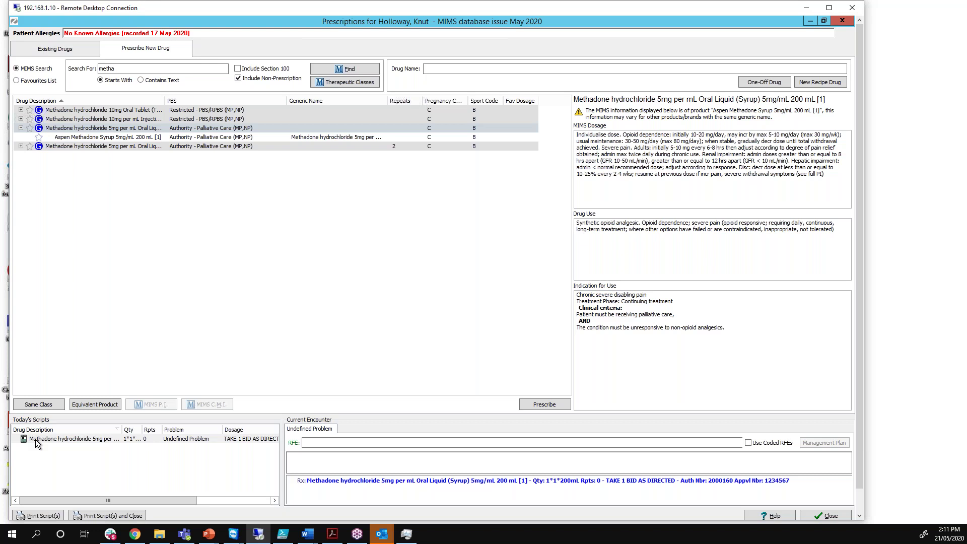
Check today's Methadone script options and close the prescriptions window
right_click(35, 441)
click(828, 516)
click(40, 416)
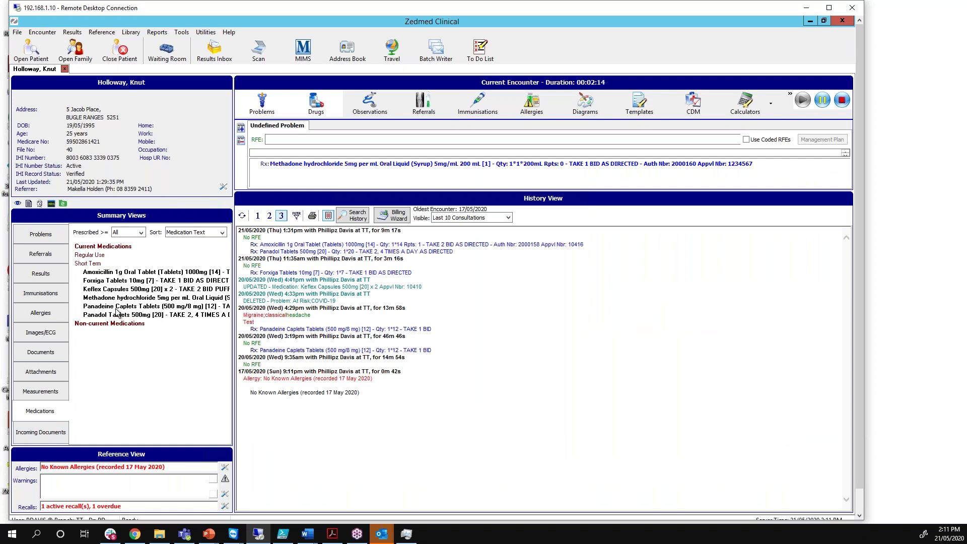
Expand Methadone in current medications, decline both reorder prompts, and select the 21/05/2020 script
click(111, 299)
key(Delete)
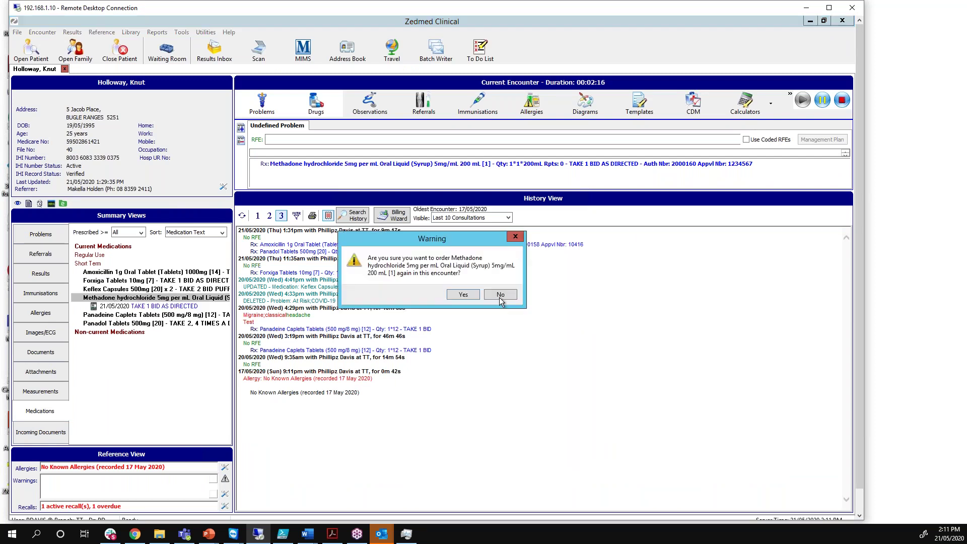
click(520, 238)
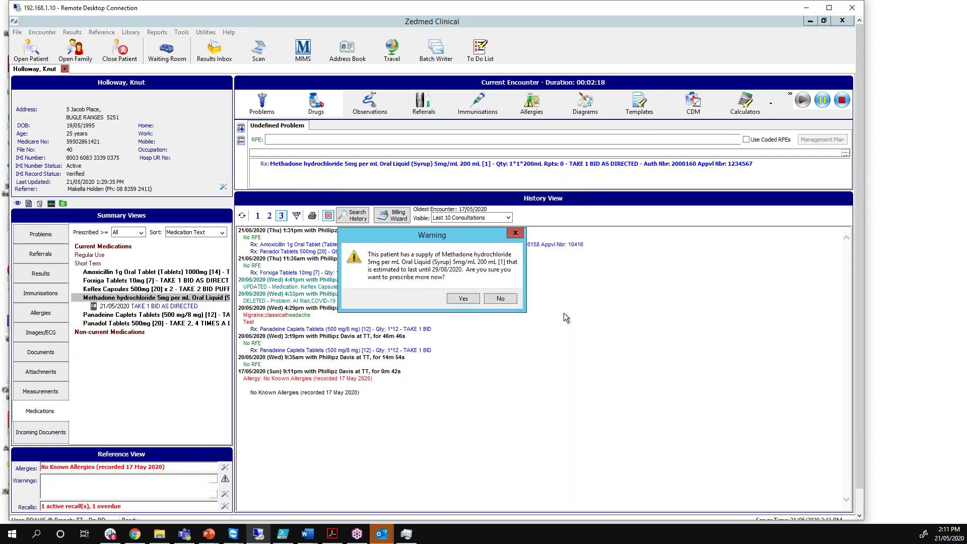
click(515, 301)
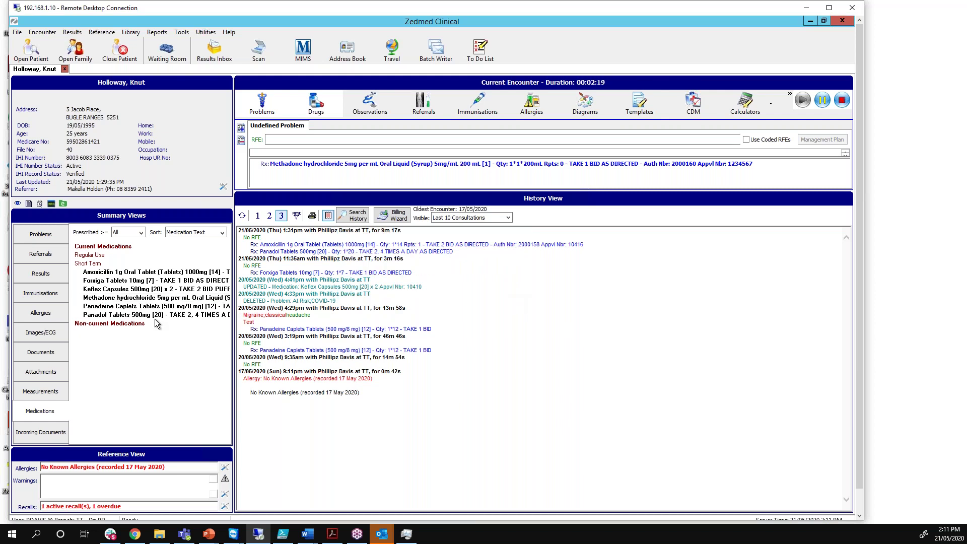
double_click(116, 298)
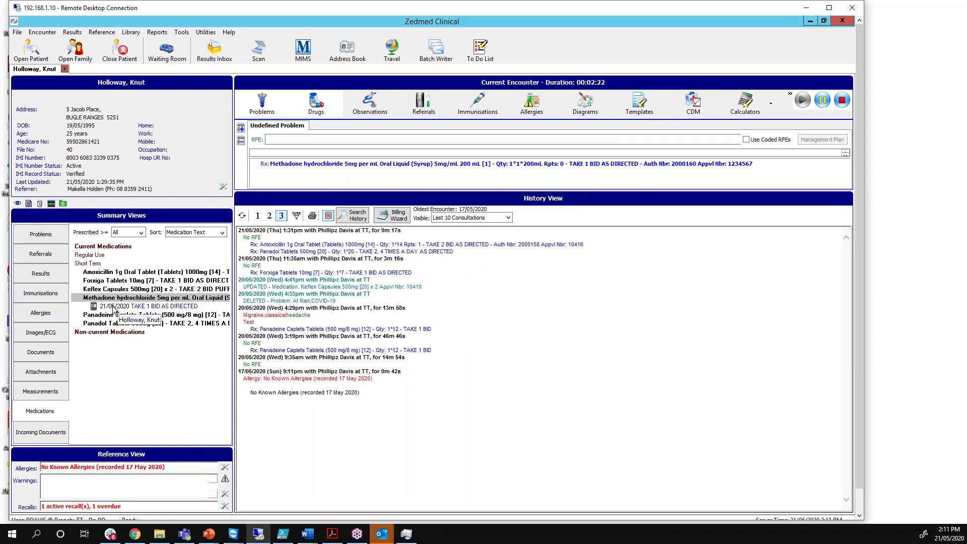
click(114, 306)
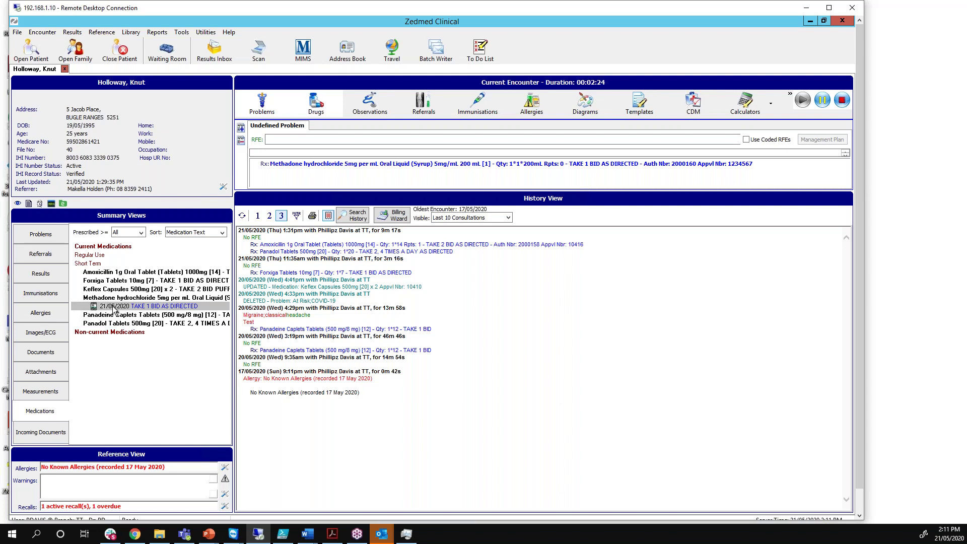
right_click(114, 309)
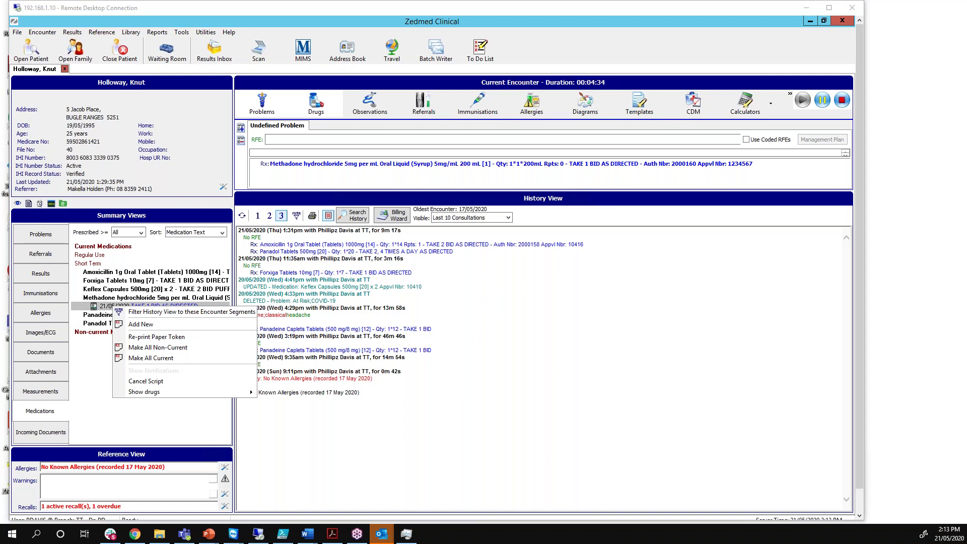
click(518, 337)
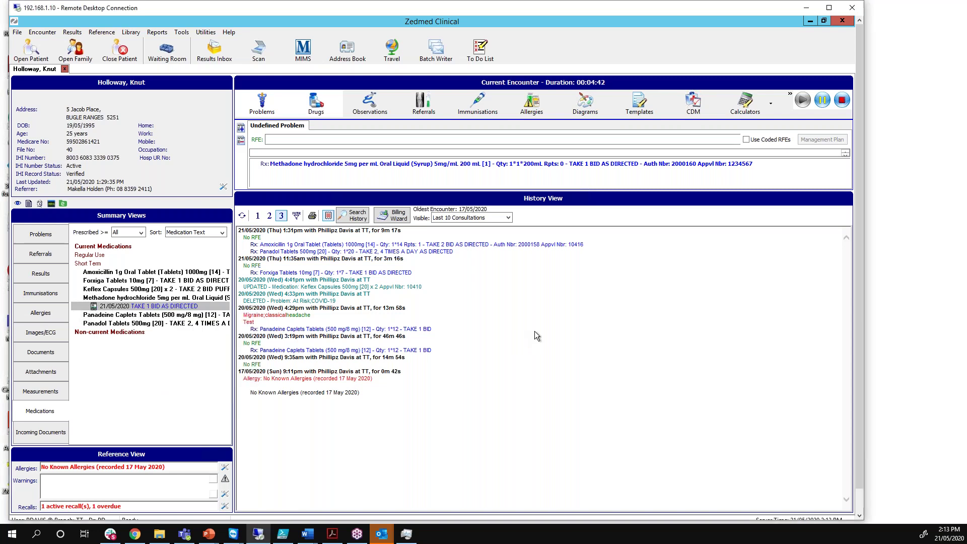
Minimise the clinical record and close the Patient Details dialog
click(810, 23)
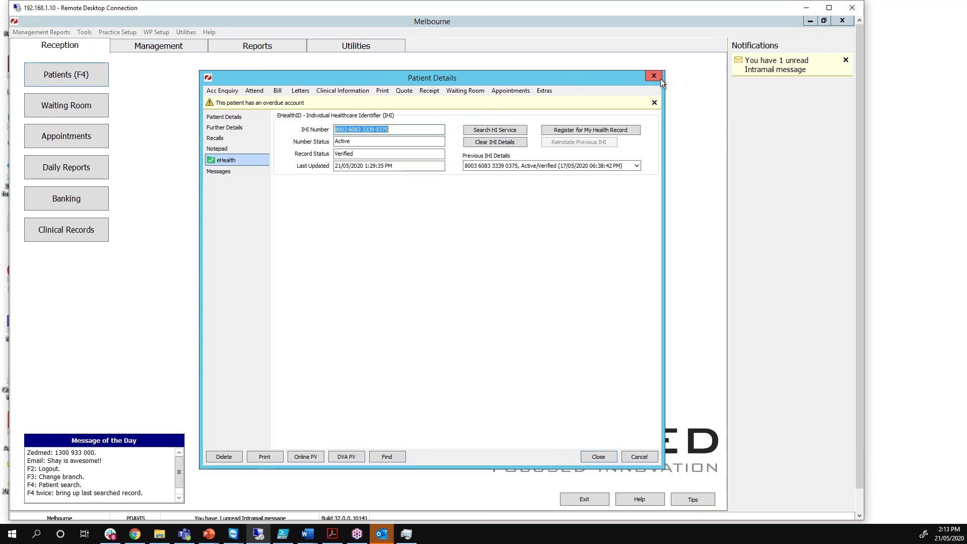
drag(618, 82, 440, 117)
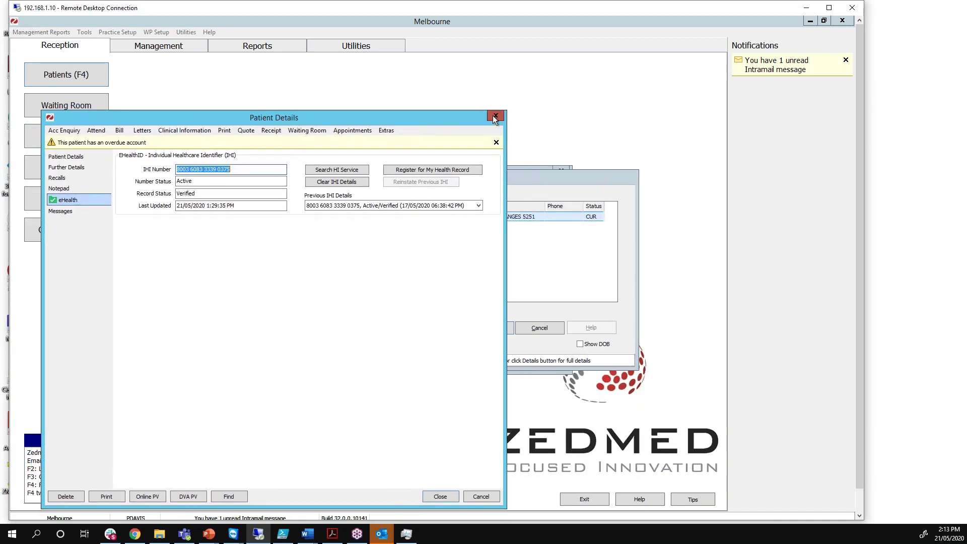
click(488, 121)
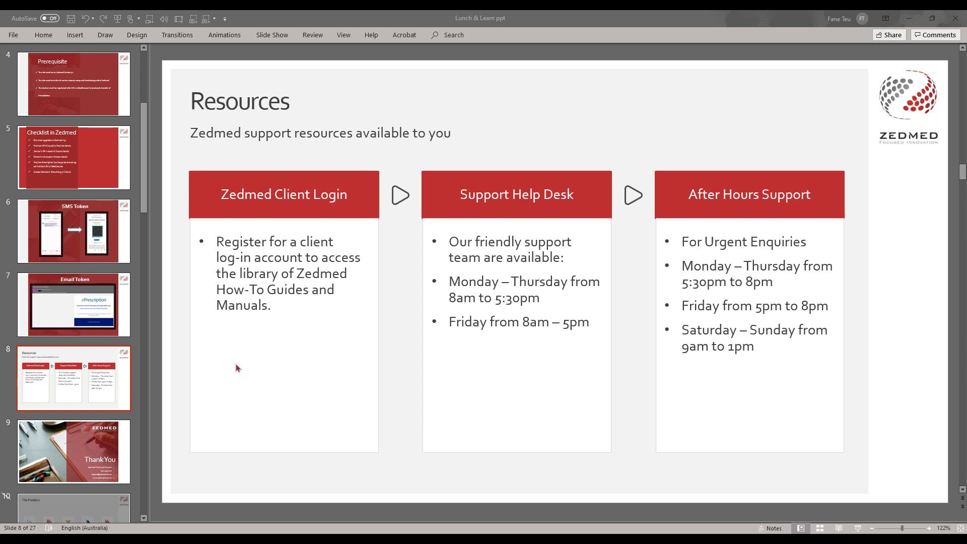
Start the Lunch & Learn slide show with F5 and advance toward the Resources slide
click(77, 380)
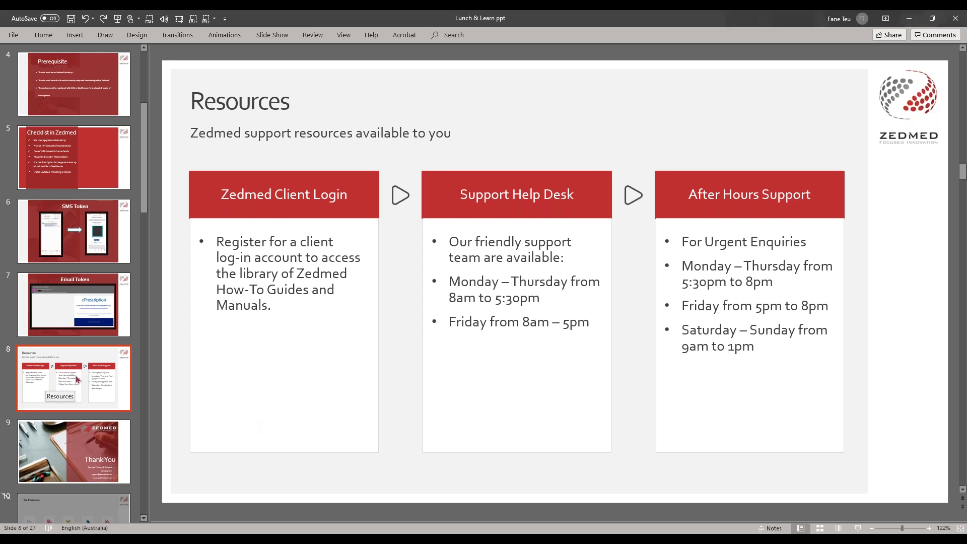
key(F5)
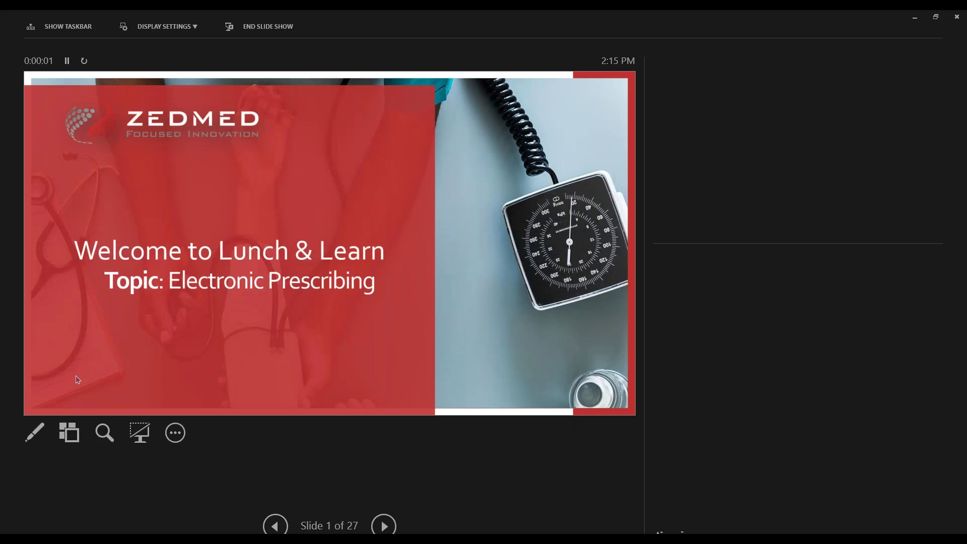
click(76, 375)
click(78, 379)
click(78, 379)
click(78, 379)
click(78, 380)
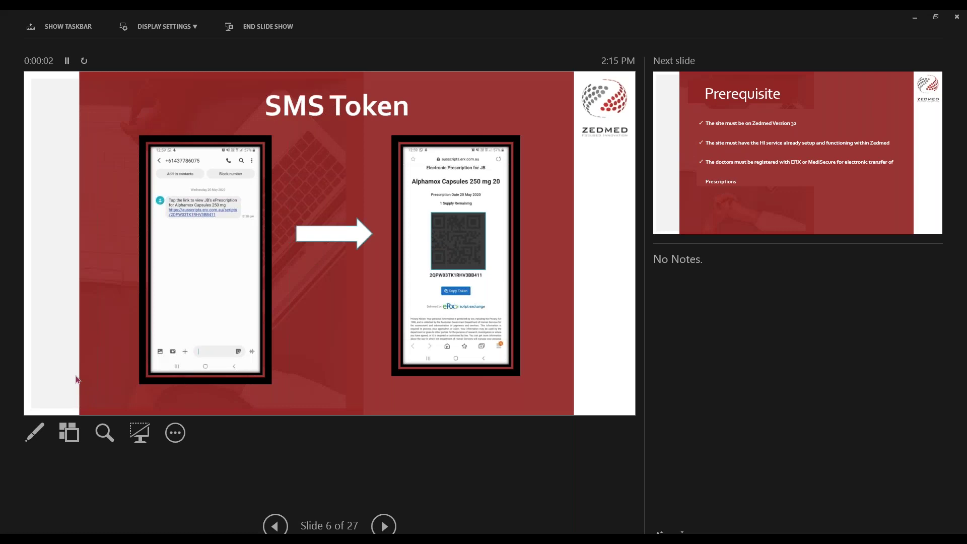
click(75, 378)
click(76, 379)
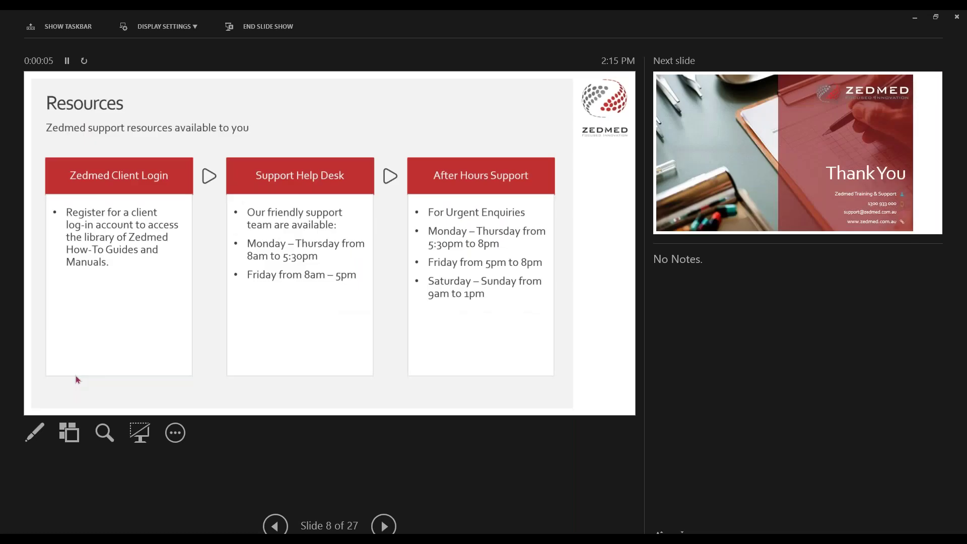